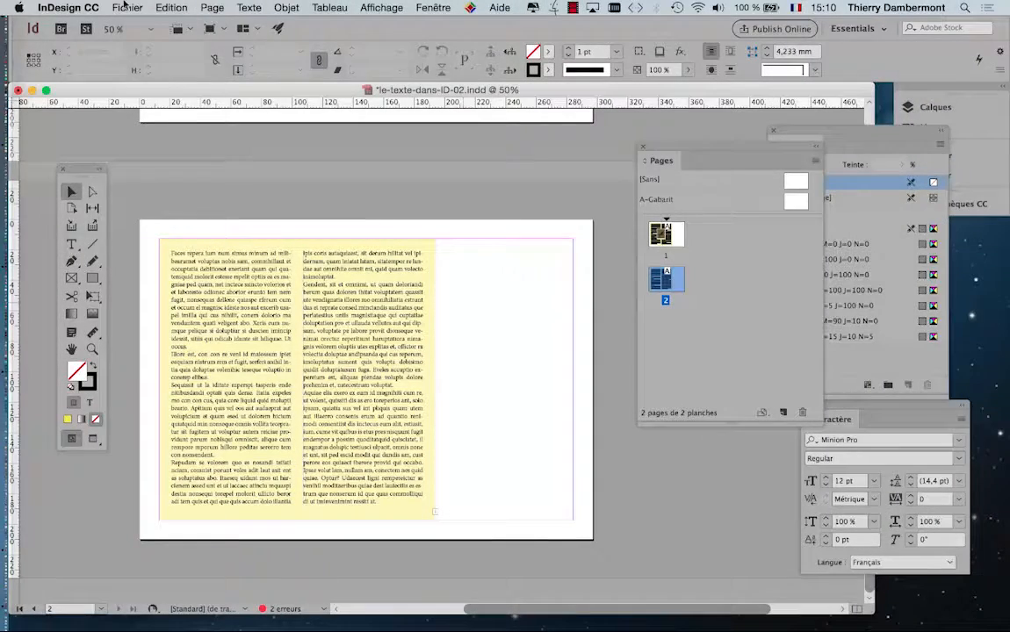
# Import White_horse-K8855-1.psd and place it as a sized image on the pasteboard beside page 1.
pyautogui.click(120, 7)
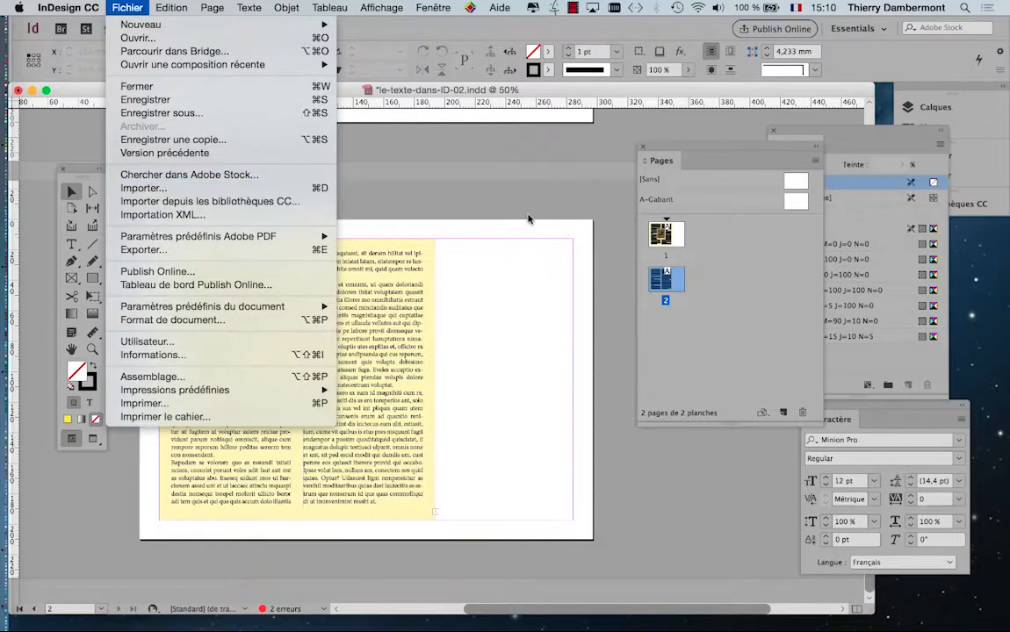
pyautogui.click(500, 202)
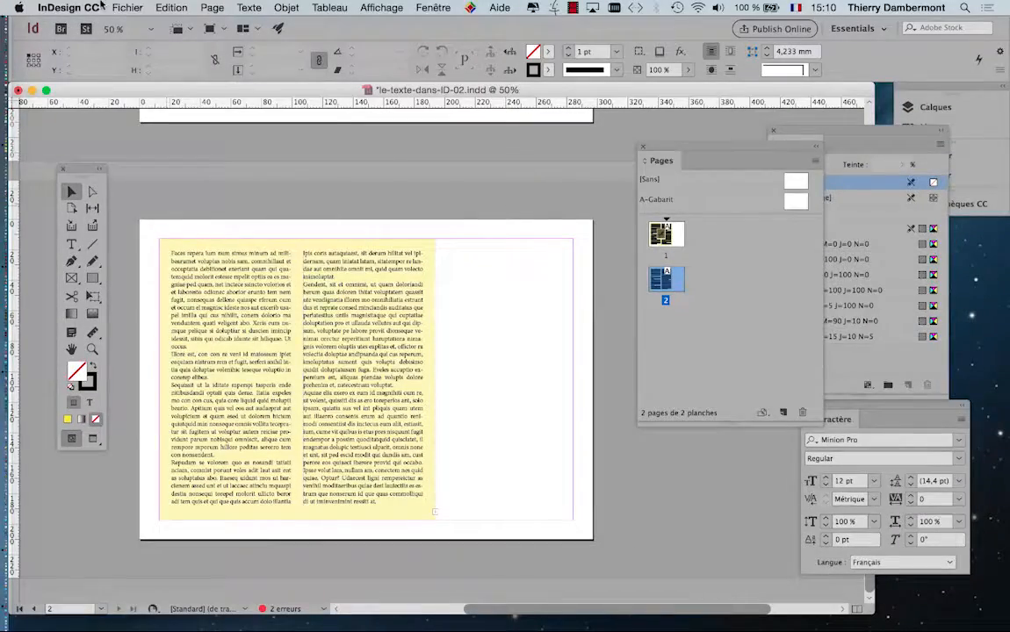
pyautogui.click(127, 7)
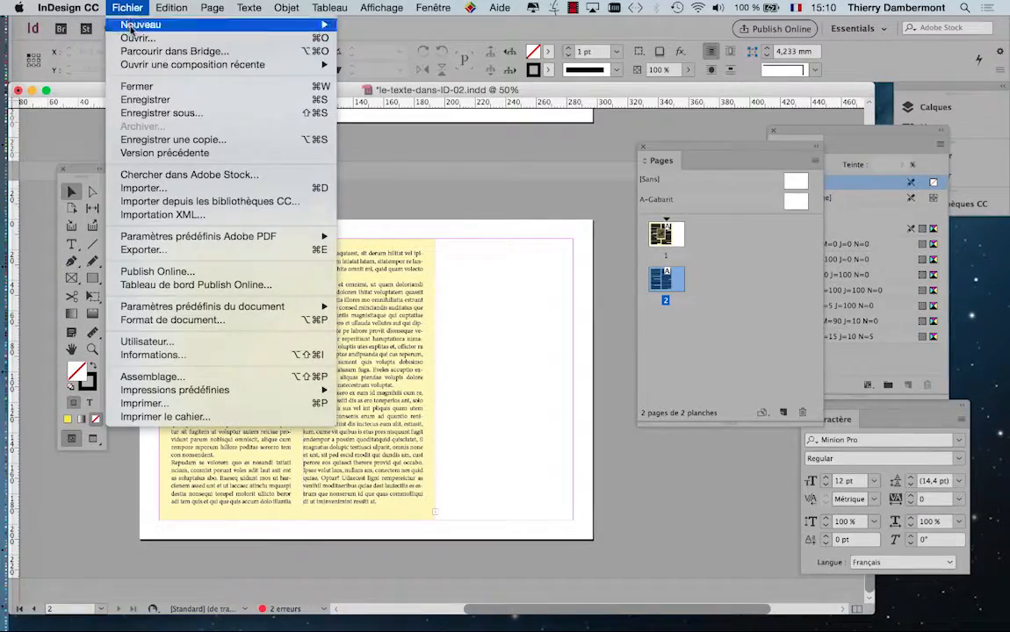
pyautogui.click(169, 192)
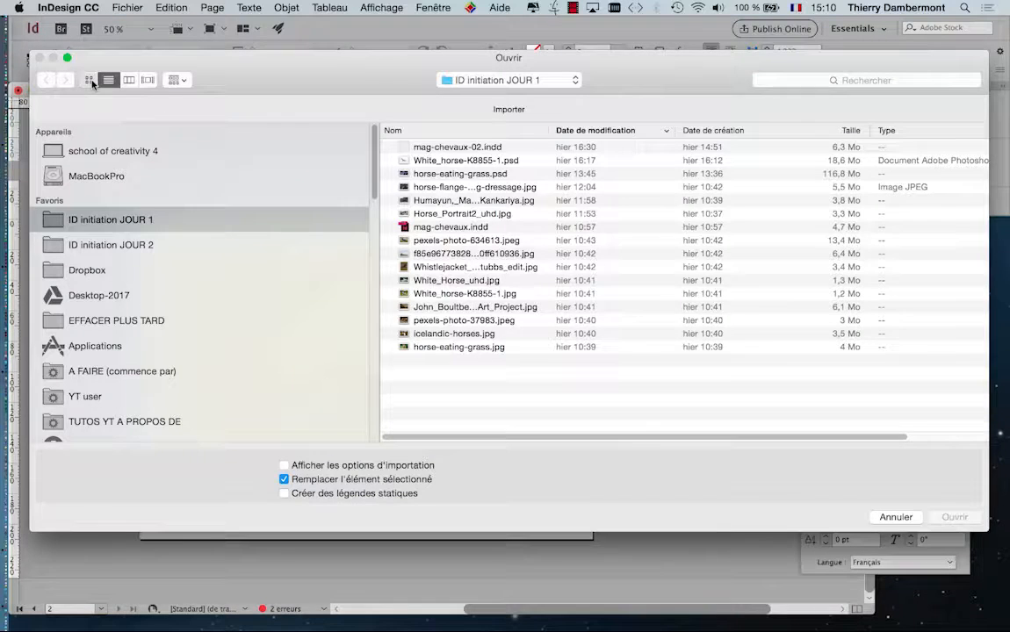
pyautogui.click(89, 80)
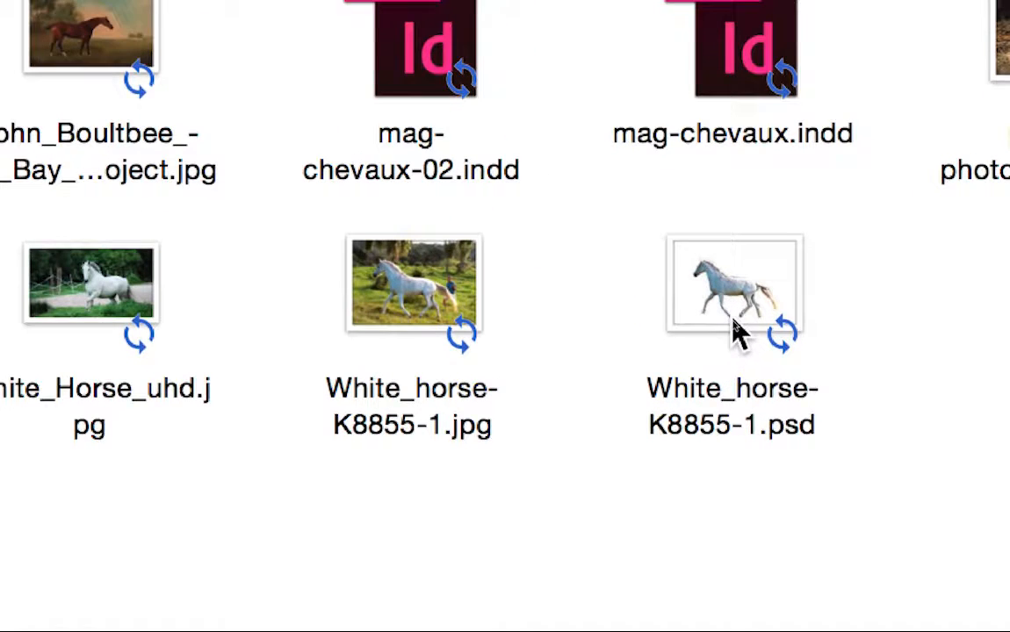
pyautogui.click(737, 329)
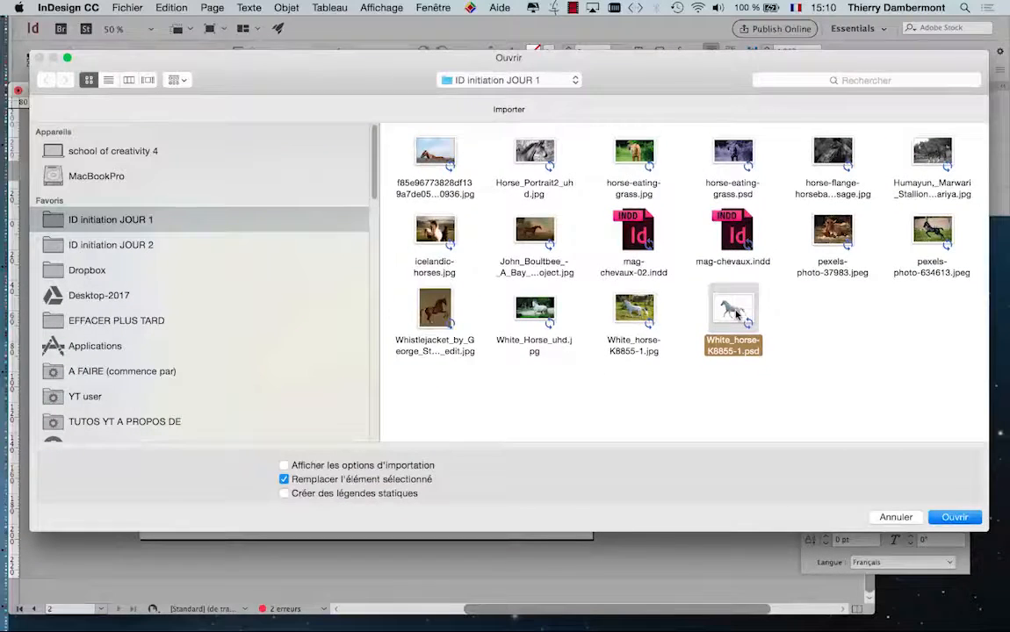
pyautogui.click(954, 517)
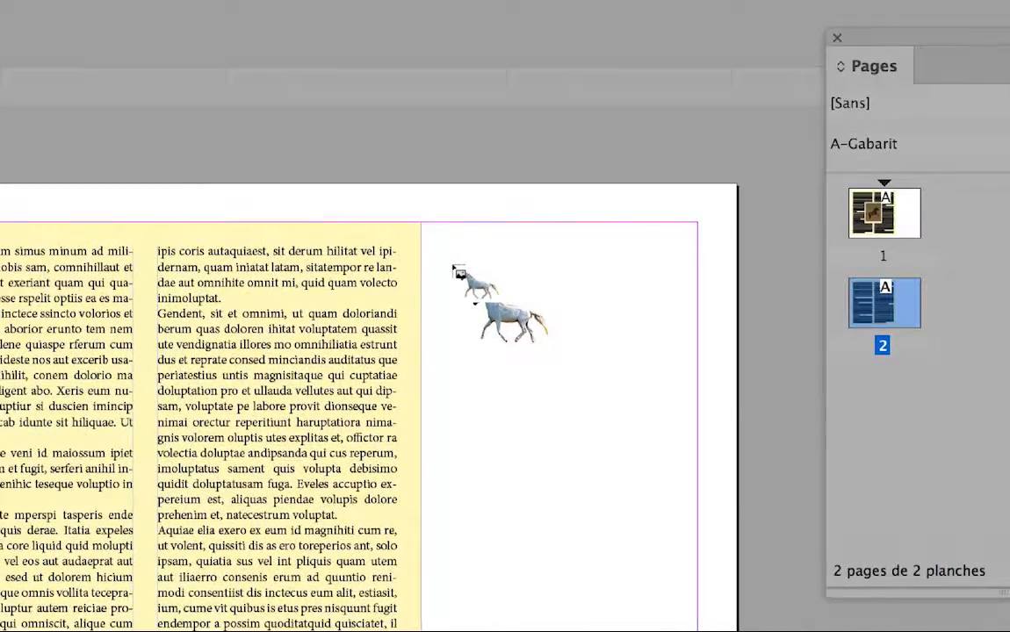
pyautogui.press('super+minus')
pyautogui.press('super+minus')
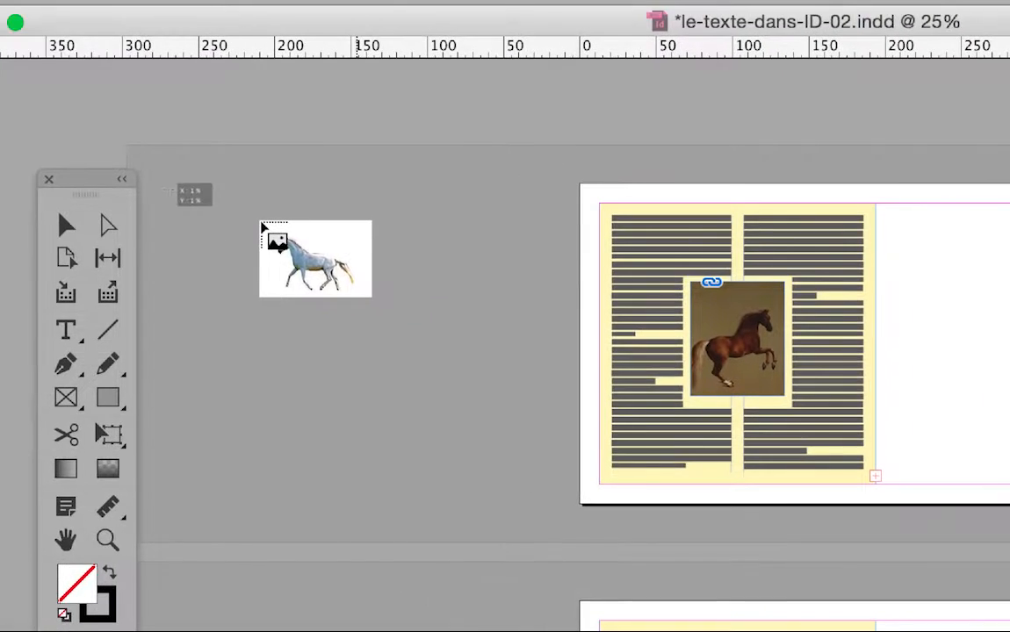
pyautogui.moveTo(95, 153); pyautogui.dragTo(359, 269)
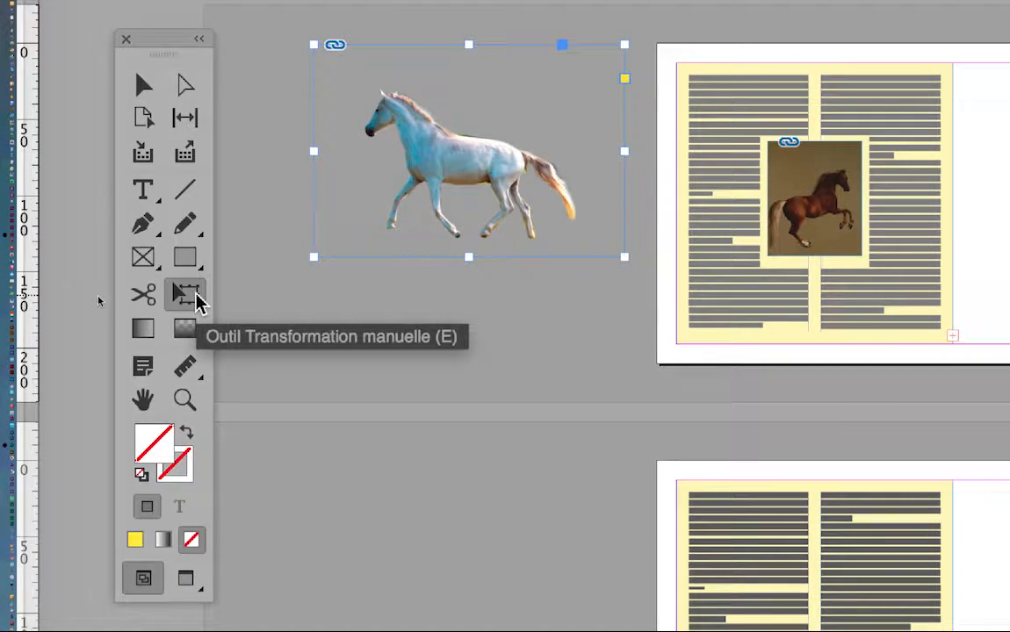
# Scale down the placed white horse image with its frame using the Free Transform tool.
pyautogui.click(198, 301)
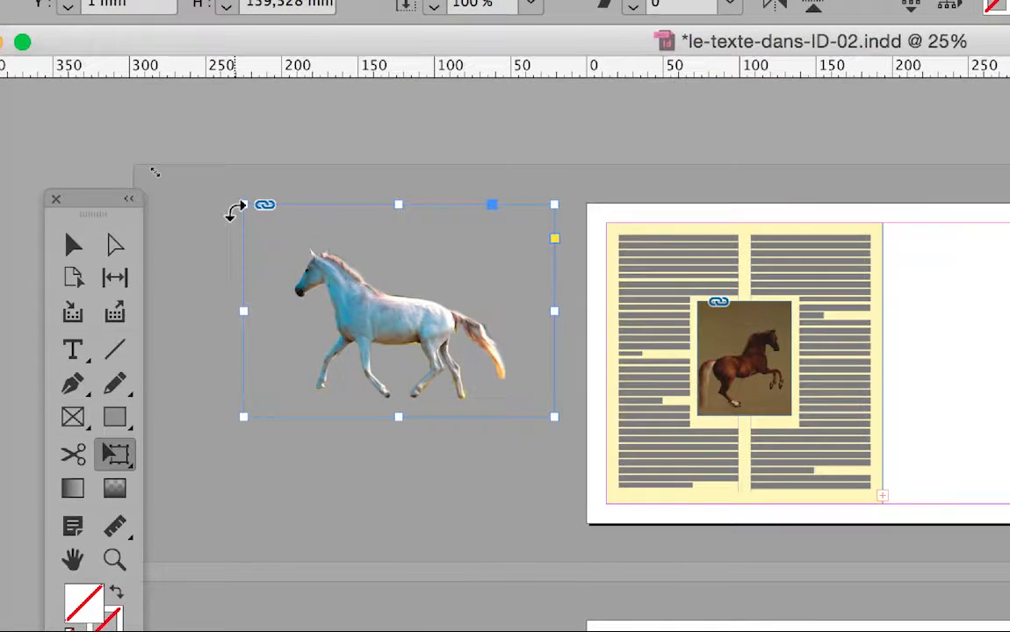
pyautogui.moveTo(244, 208); pyautogui.dragTo(351, 279)
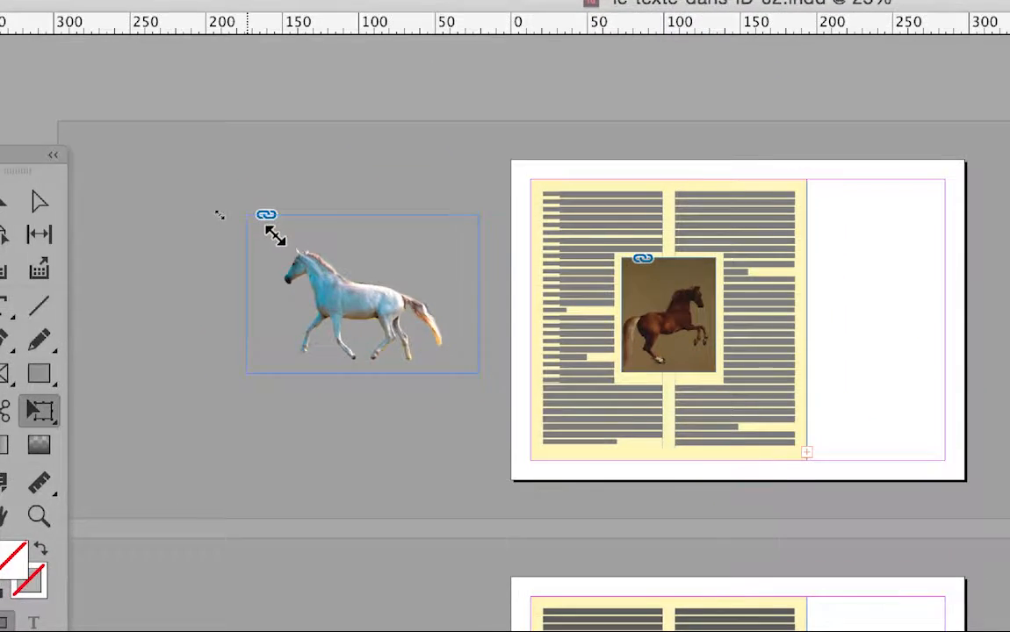
pyautogui.moveTo(275, 235)
pyautogui.mouseDown()
pyautogui.moveTo(262, 247)
pyautogui.moveTo(266, 227)
pyautogui.mouseUp()
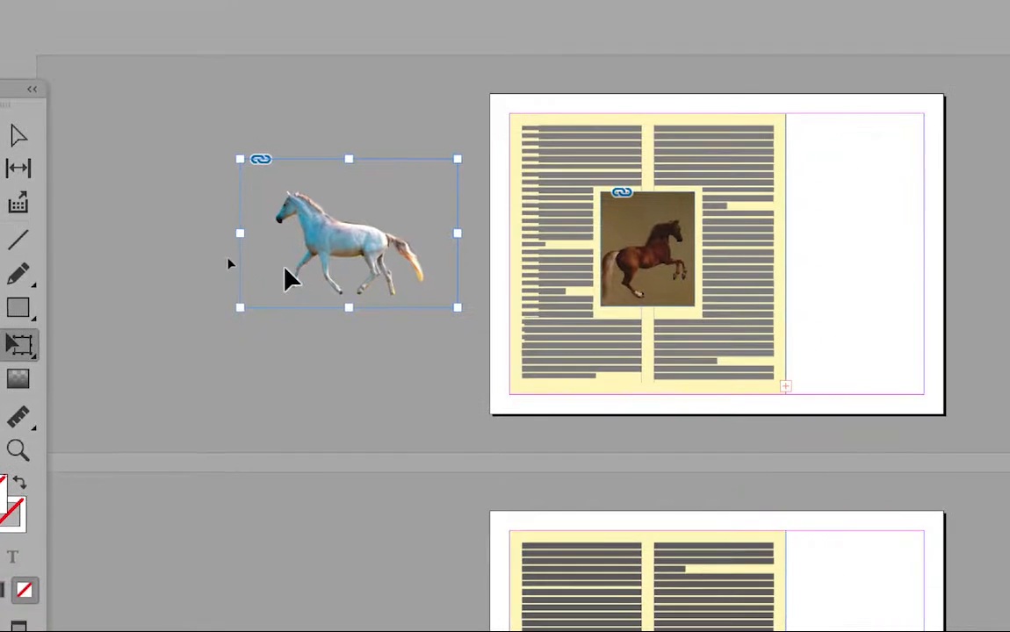
# Try to move the white horse image from the page 1 pasteboard onto page 2's text, then undo the move.
pyautogui.moveTo(300, 268); pyautogui.dragTo(401, 578)
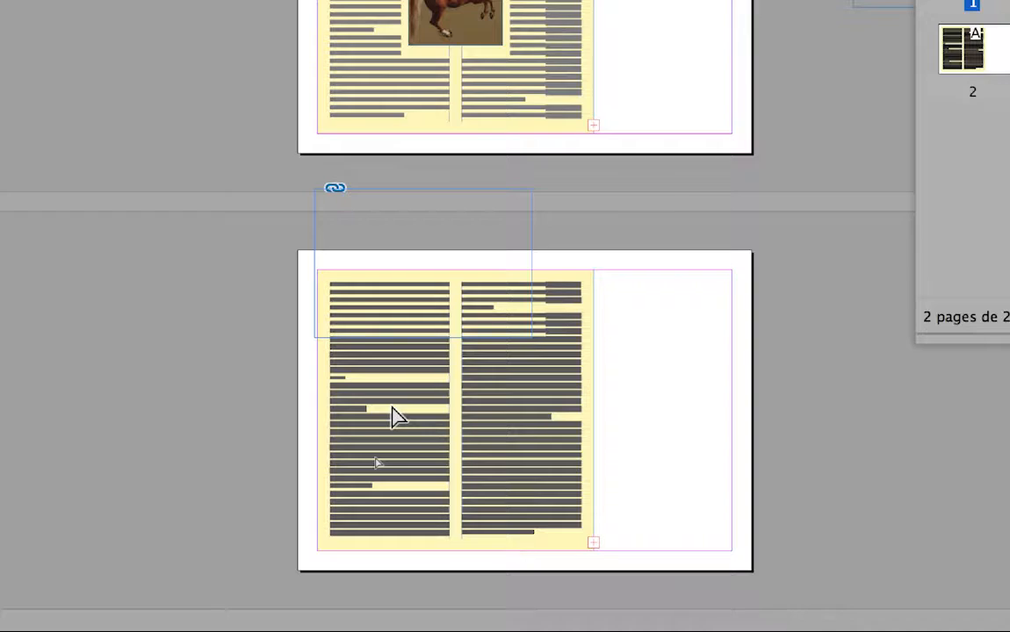
pyautogui.moveTo(391, 407); pyautogui.dragTo(390, 394)
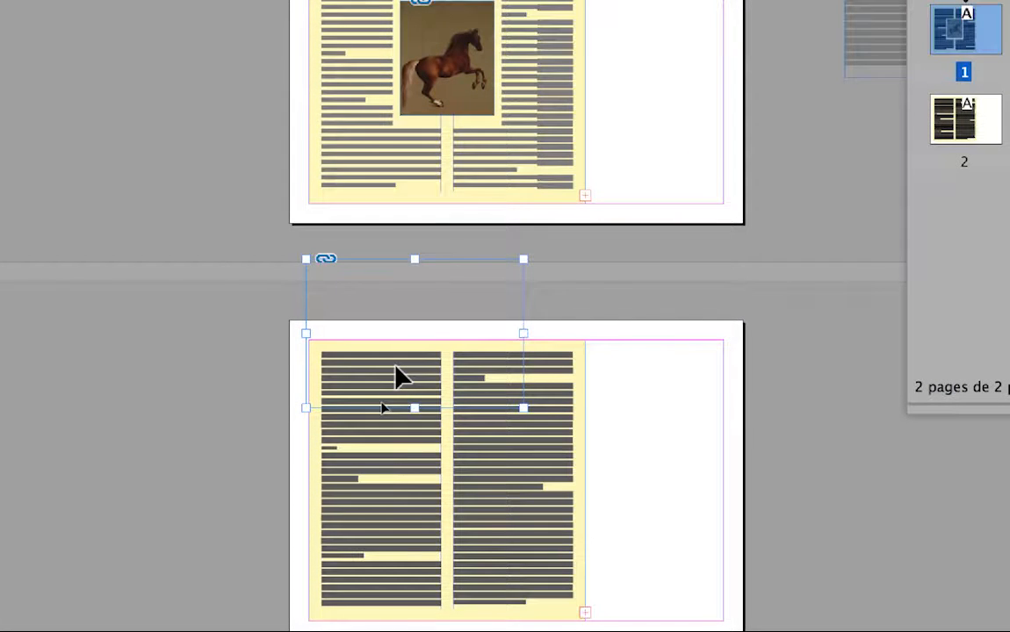
pyautogui.press('super+z')
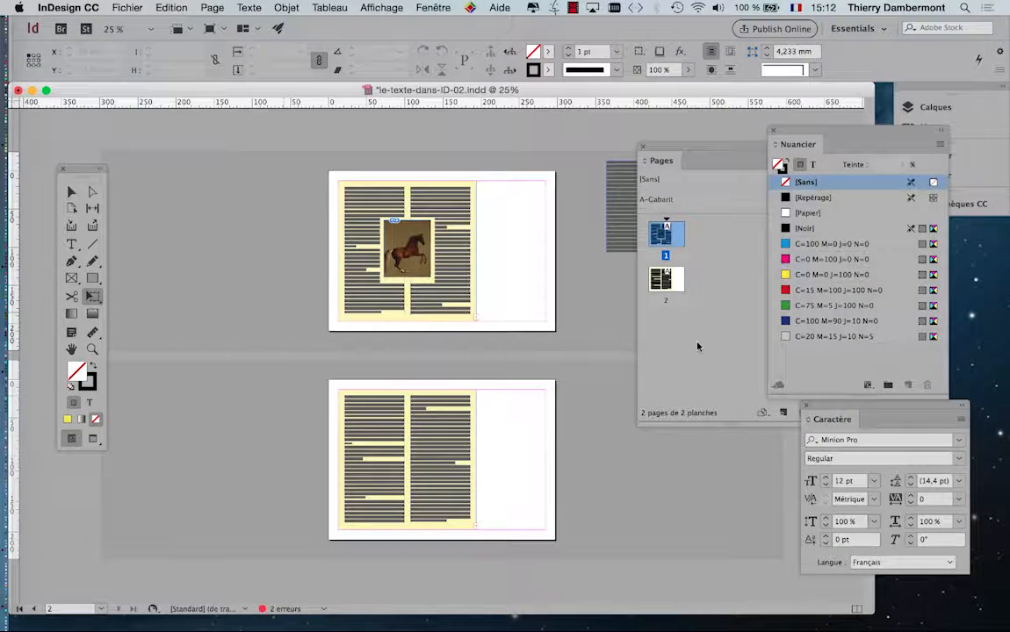
# On page 2, import White_horse-K8855-1.psd and place it on the pasteboard beside the page, about 201 mm wide and 138 mm high.
pyautogui.doubleClick(666, 276)
pyautogui.press('super+plus')
pyautogui.press('super+plus')
pyautogui.press('super+plus')
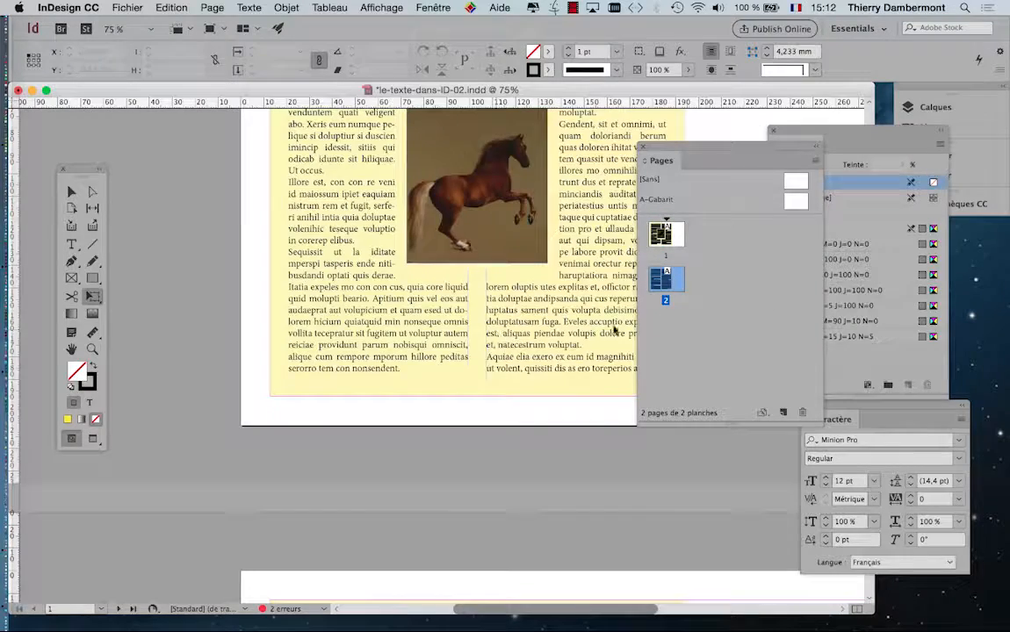
pyautogui.press('super+0')
pyautogui.click(127, 9)
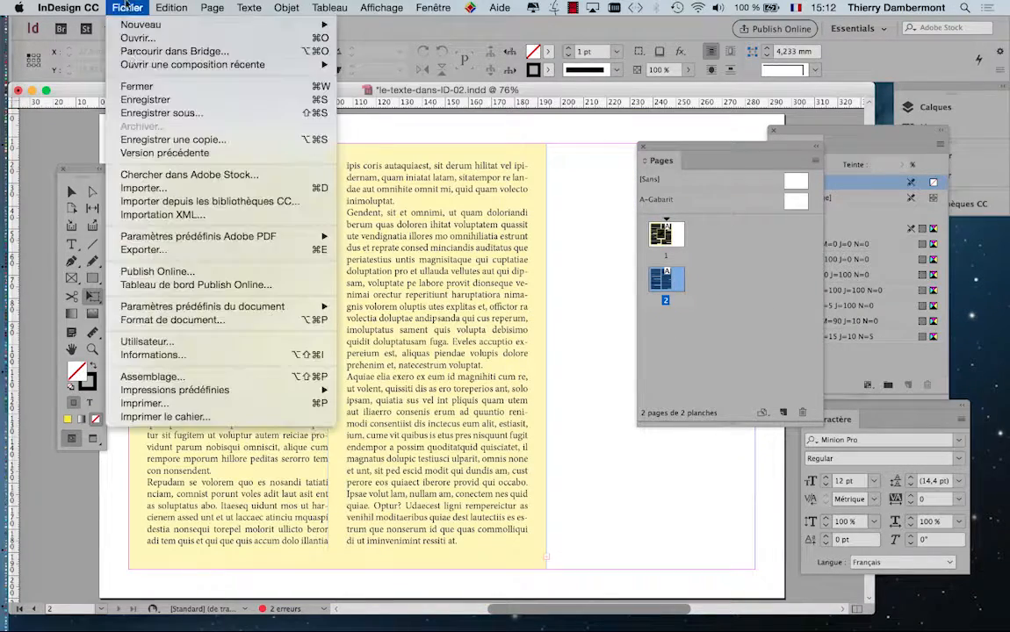
pyautogui.click(165, 187)
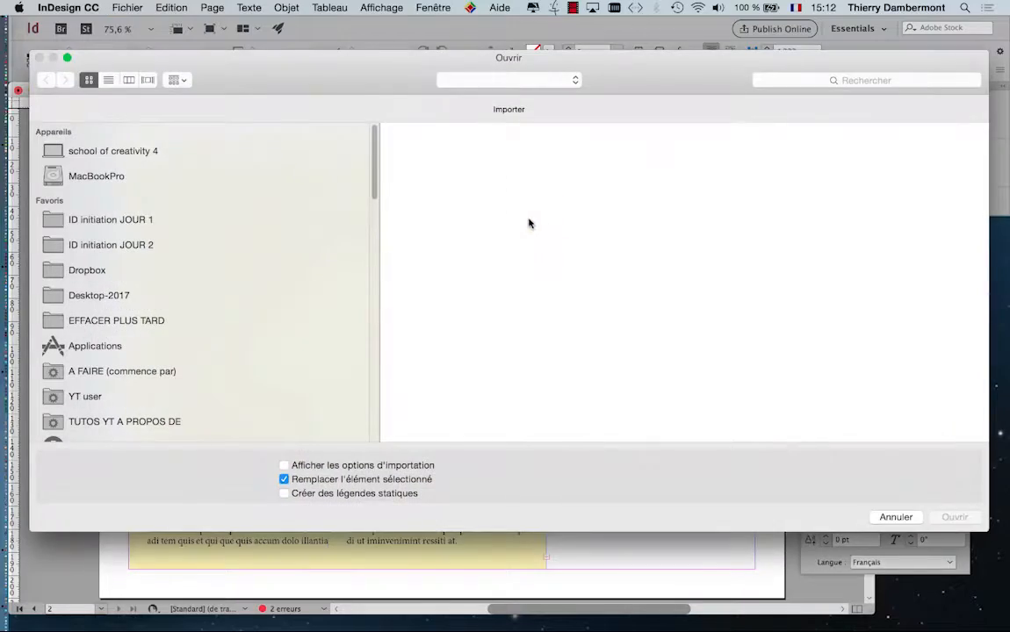
pyautogui.click(732, 311)
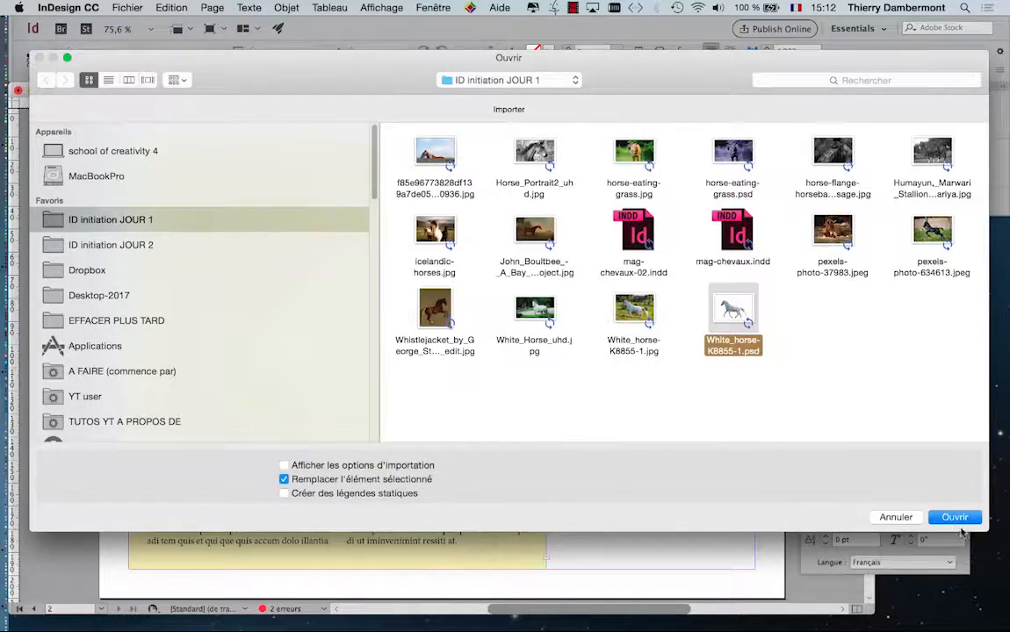
pyautogui.click(954, 518)
pyautogui.press('super+minus')
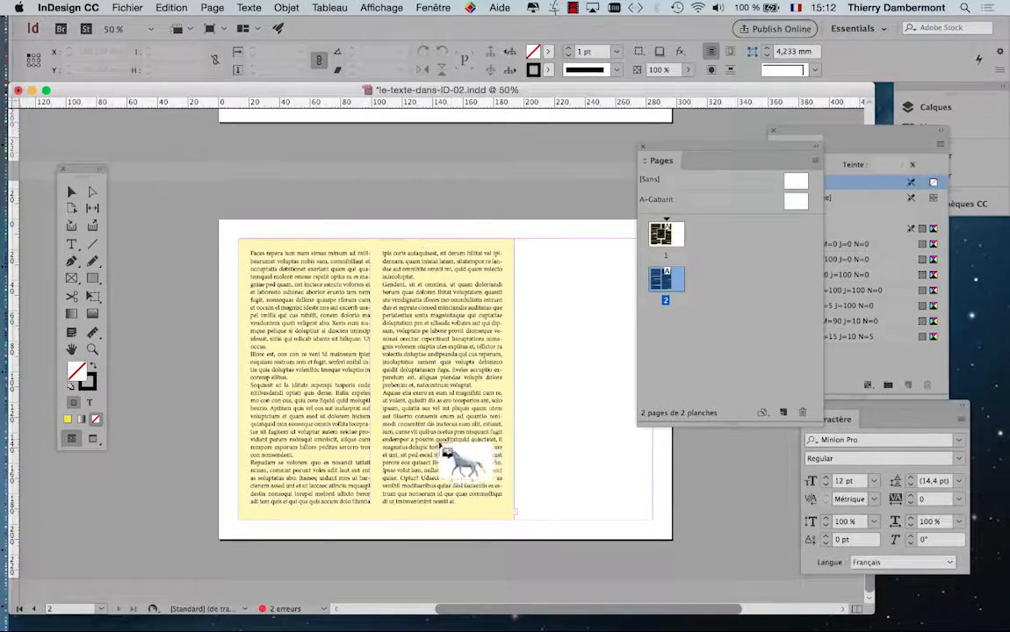
pyautogui.press('super+minus')
pyautogui.moveTo(162, 394); pyautogui.dragTo(314, 499)
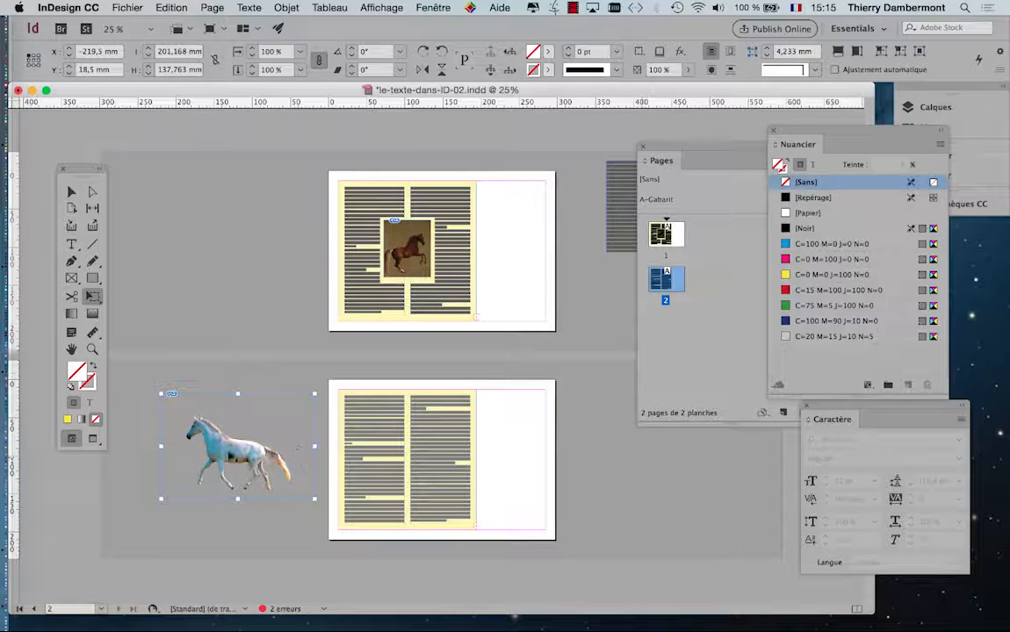
# Move the horse image onto page 2 at about X 114 mm, Y 26 mm, overlapping the second text column.
pyautogui.moveTo(228, 456); pyautogui.dragTo(479, 457)
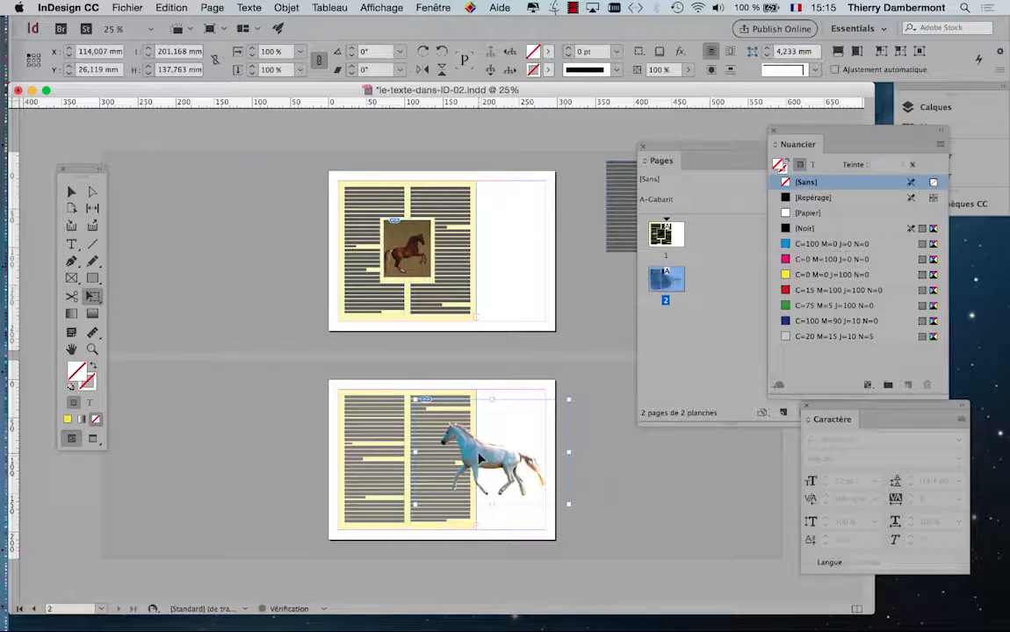
pyautogui.press('super+equal')
pyautogui.press('super+equal')
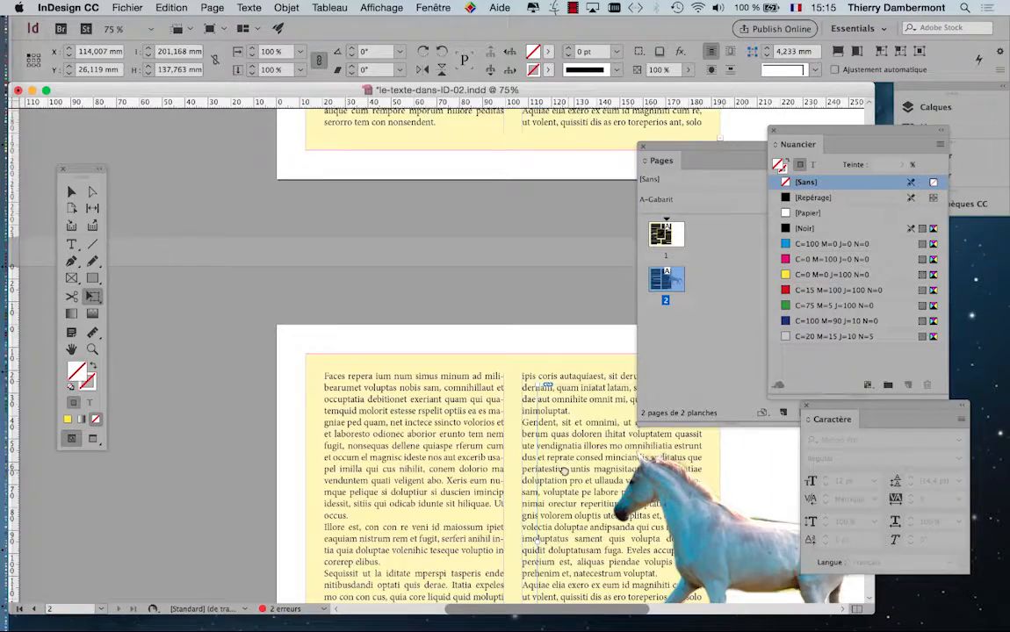
pyautogui.scroll(-5, 563, 472)
pyautogui.hscroll(8, 563, 472)
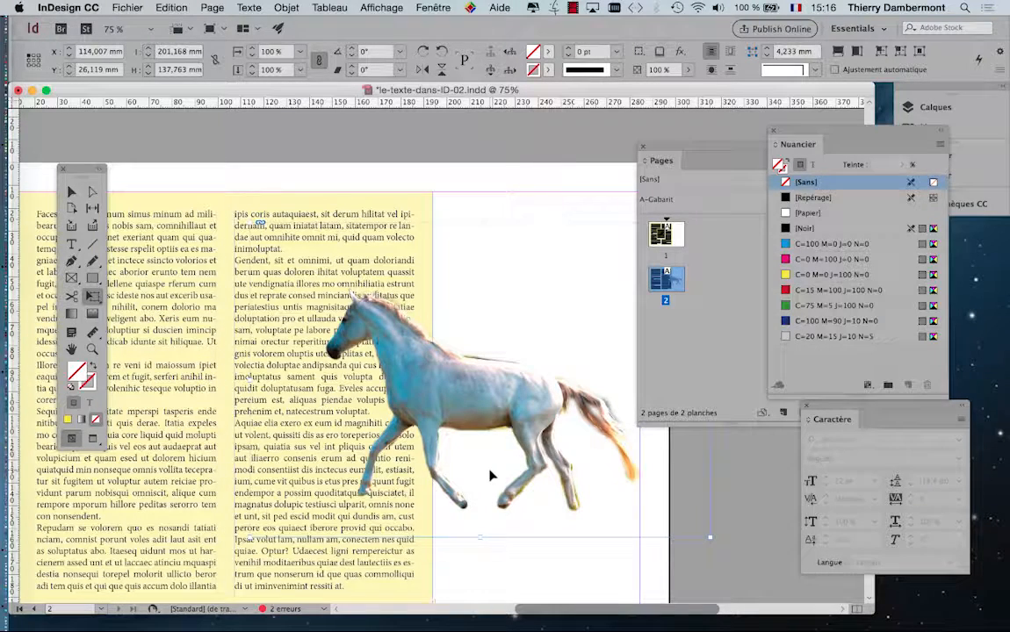
pyautogui.press('super+minus')
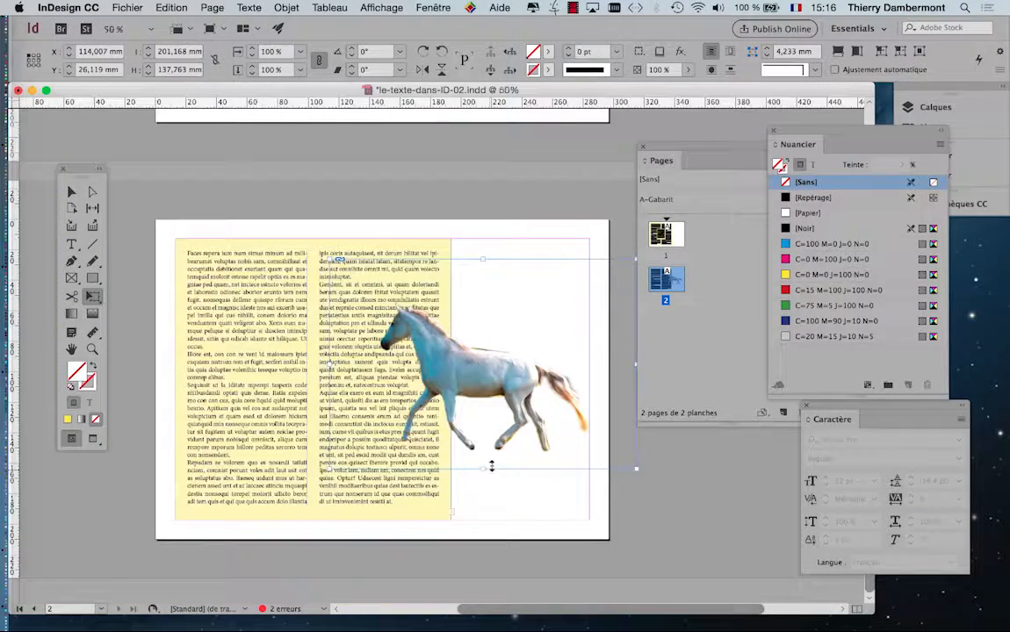
pyautogui.hscroll(4, 396, 400)
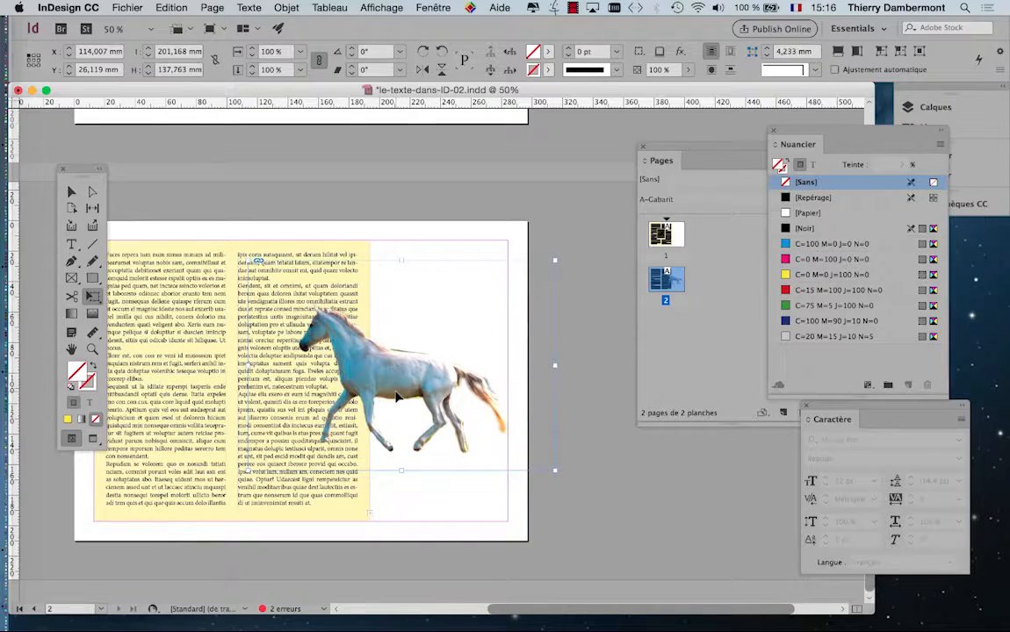
pyautogui.hscroll(4, 371, 334)
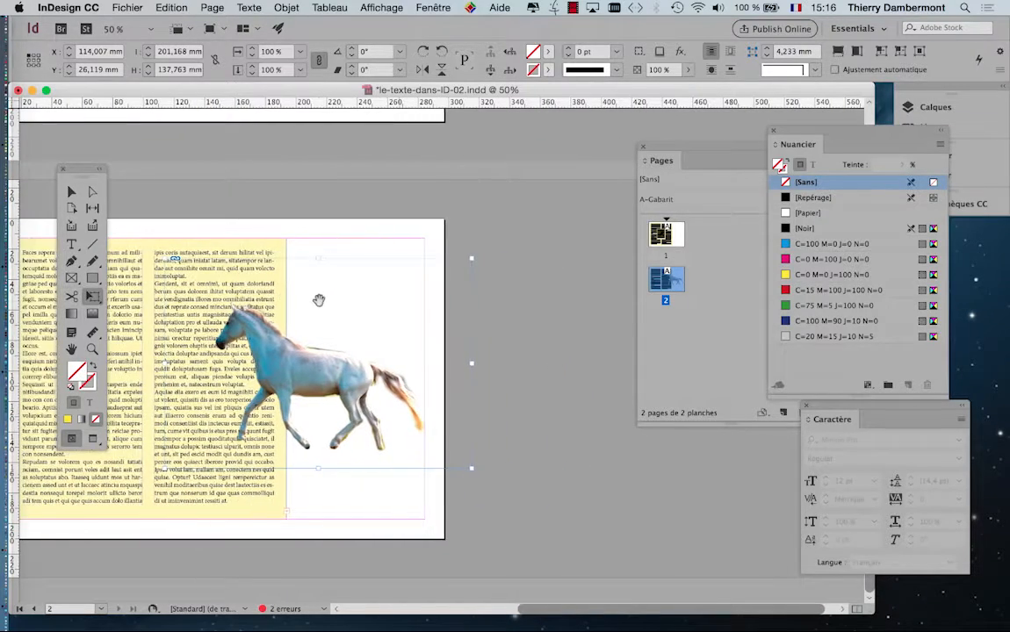
pyautogui.hscroll(-1, 332, 301)
# Show the text wrap settings (Habillage de texte) and position them clear of the horse image.
pyautogui.click(419, 7)
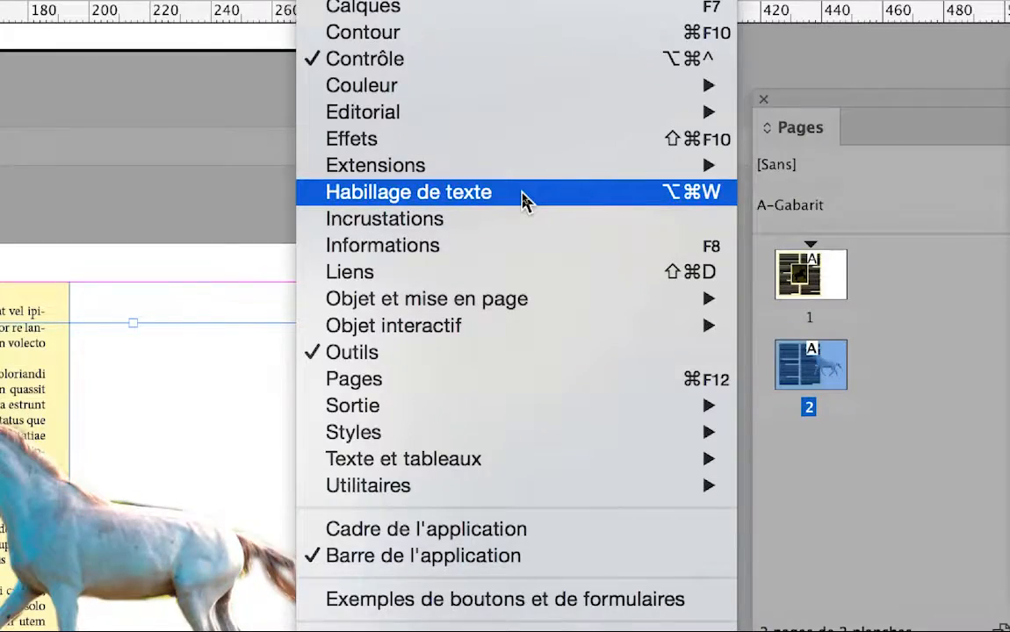
pyautogui.click(523, 200)
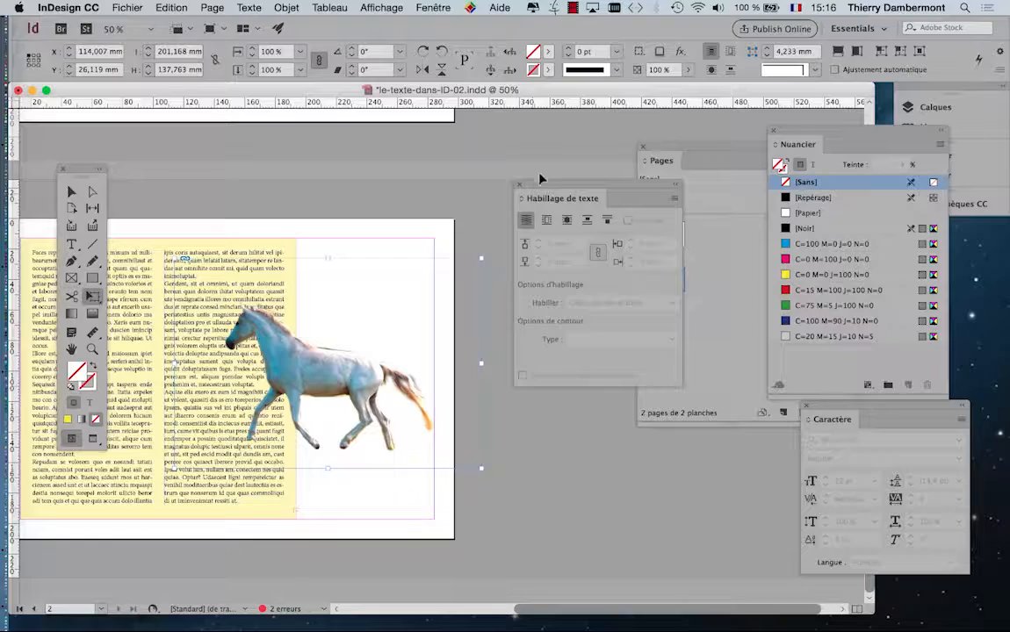
pyautogui.moveTo(540, 180); pyautogui.dragTo(524, 203)
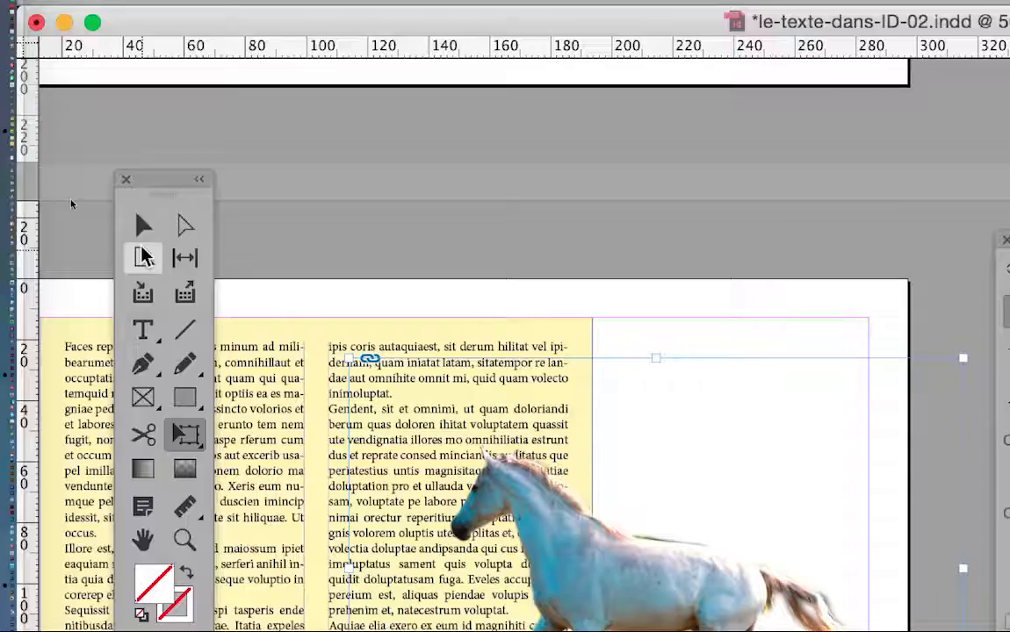
# With the Selection tool, select the horse image's frame instead of its content and wrap the text around its bounding box.
pyautogui.click(143, 225)
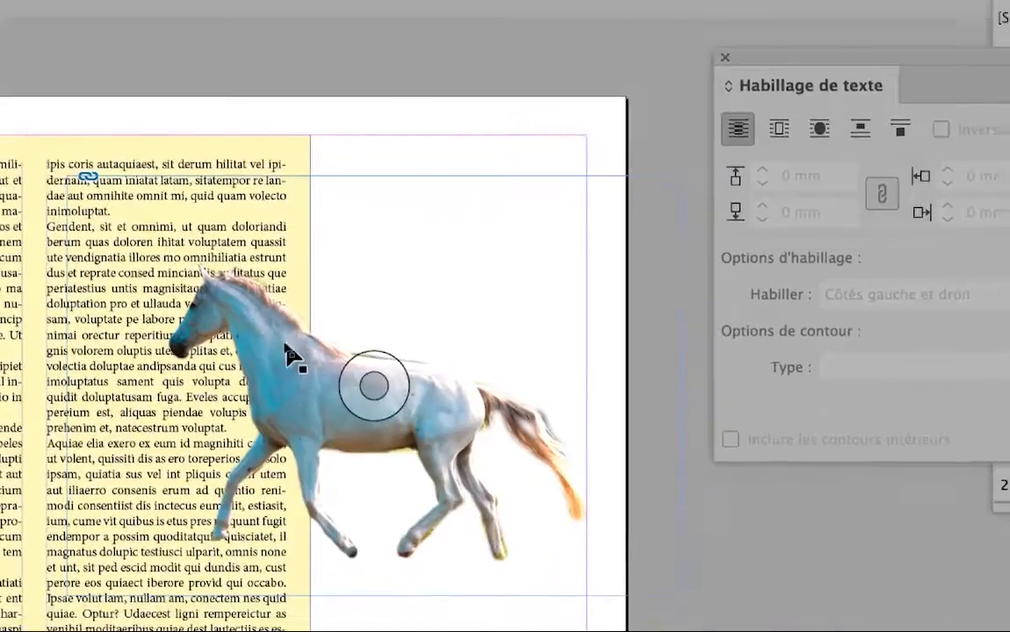
pyautogui.click(434, 489)
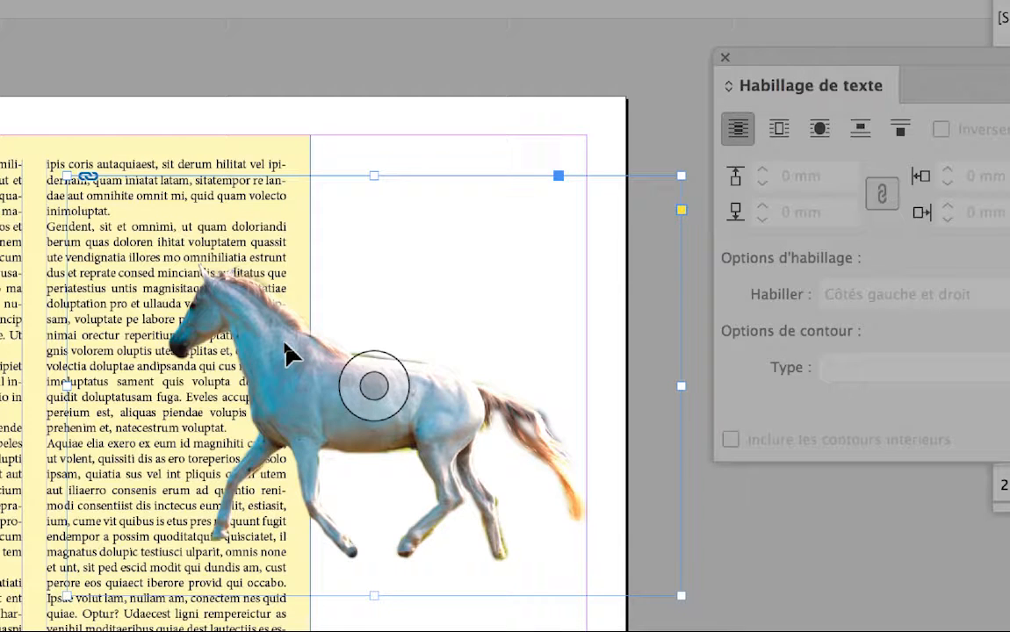
pyautogui.doubleClick(285, 343)
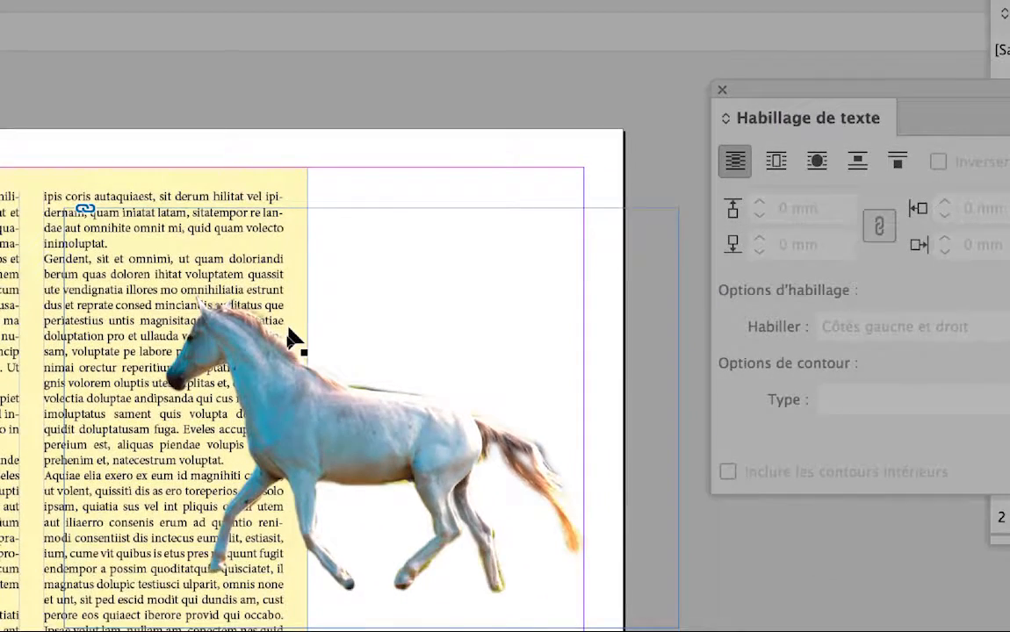
pyautogui.click(293, 340)
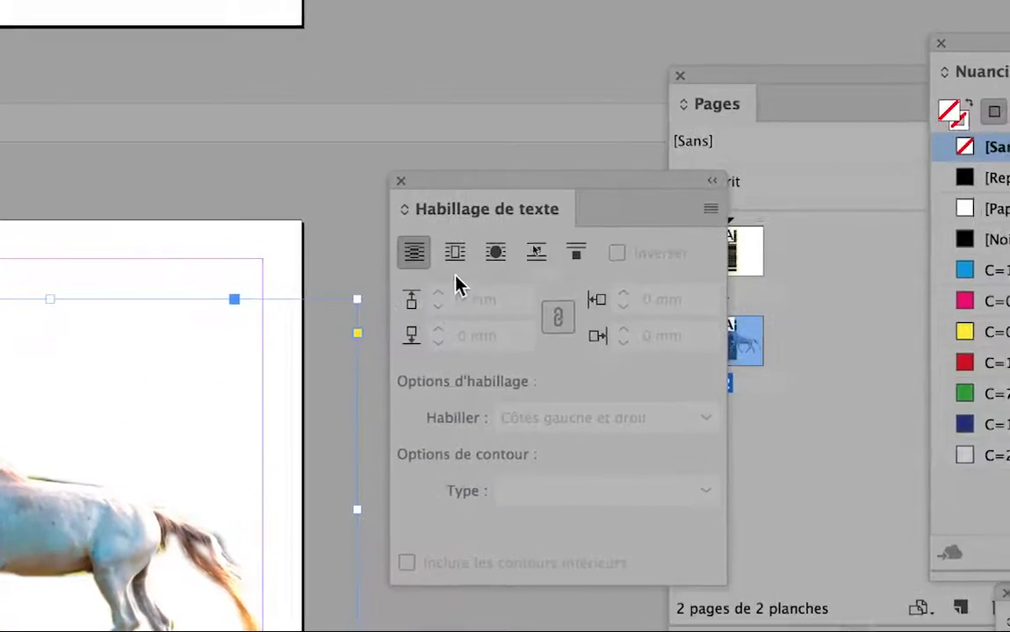
pyautogui.click(453, 257)
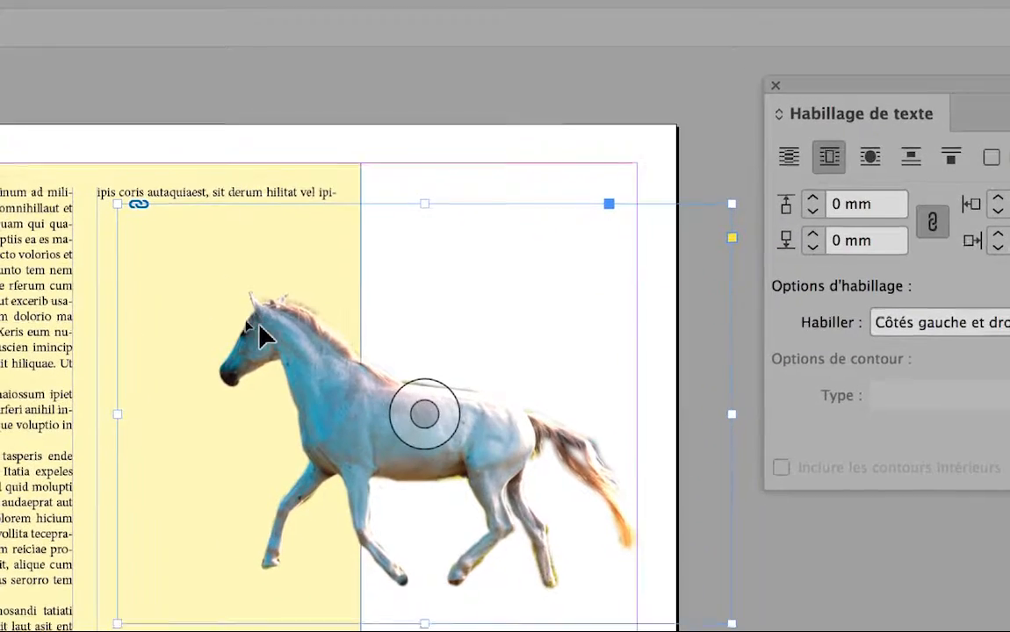
# Move the horse image to several positions over the second text column to test the bounding-box text wrap.
pyautogui.moveTo(259, 326); pyautogui.dragTo(340, 385)
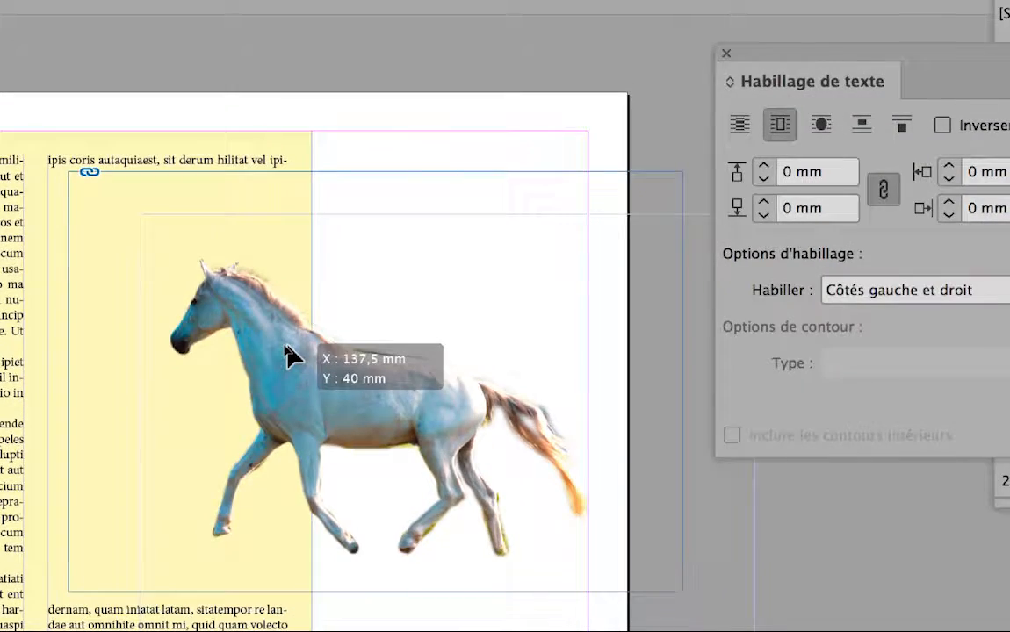
pyautogui.moveTo(284, 345); pyautogui.dragTo(335, 409)
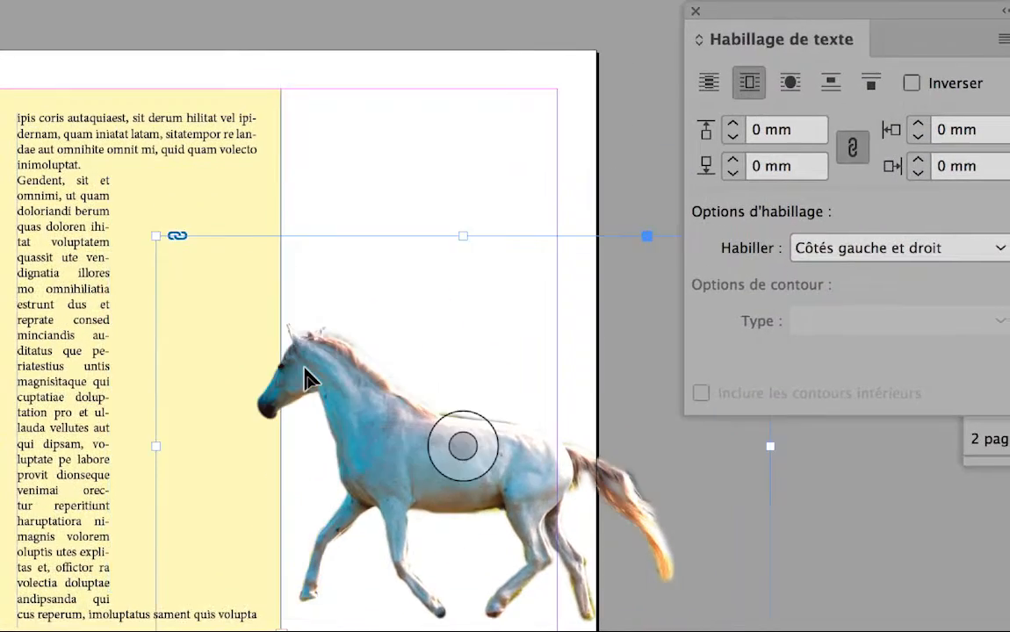
pyautogui.moveTo(304, 366); pyautogui.dragTo(228, 281)
pyautogui.moveTo(278, 347); pyautogui.dragTo(288, 358)
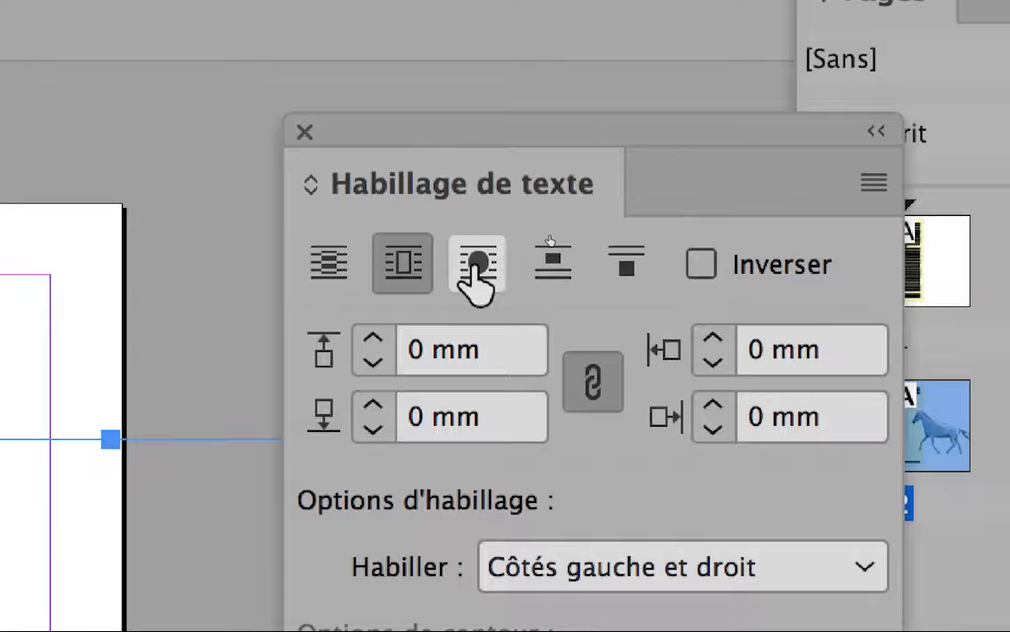
# Wrap the text around the horse's shape and set the contour type to Couche alpha.
pyautogui.click(477, 267)
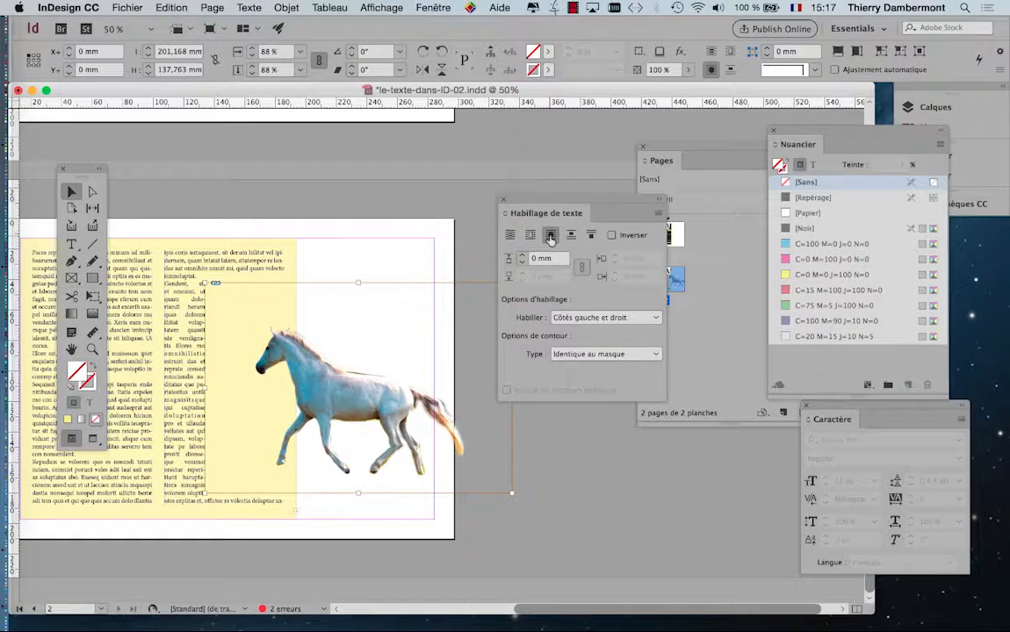
pyautogui.moveTo(547, 201)
pyautogui.mouseDown()
pyautogui.moveTo(600, 174)
pyautogui.moveTo(555, 196)
pyautogui.mouseUp()
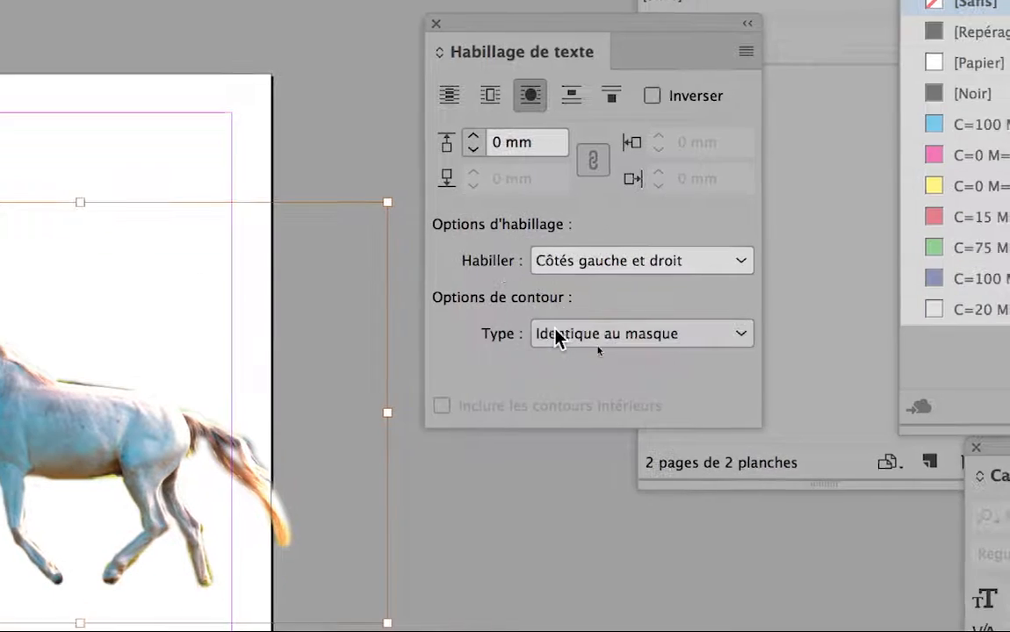
pyautogui.click(556, 333)
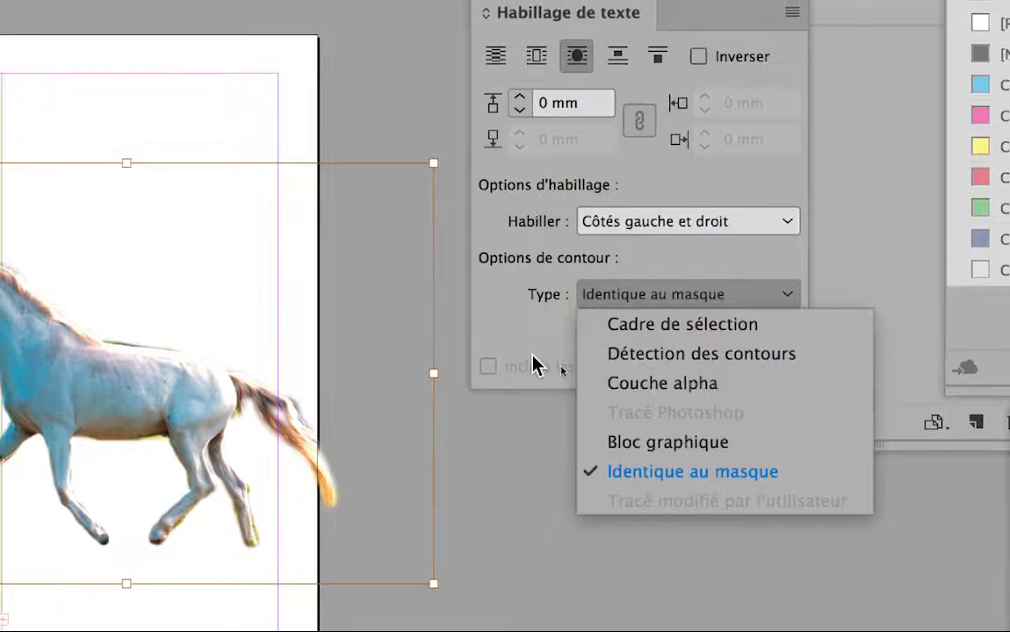
pyautogui.click(476, 285)
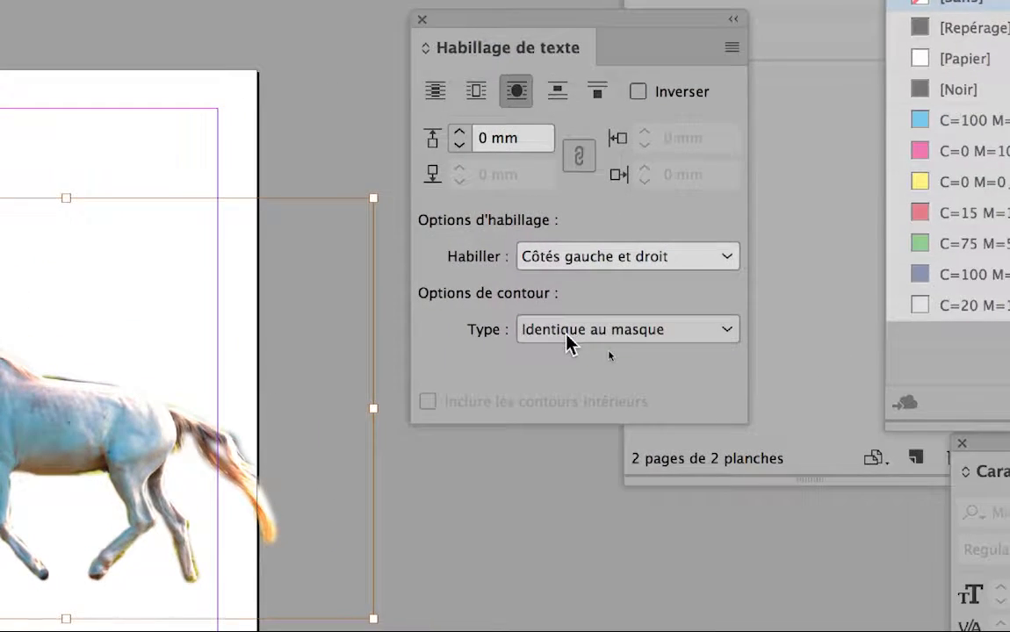
pyautogui.click(620, 339)
pyautogui.click(638, 422)
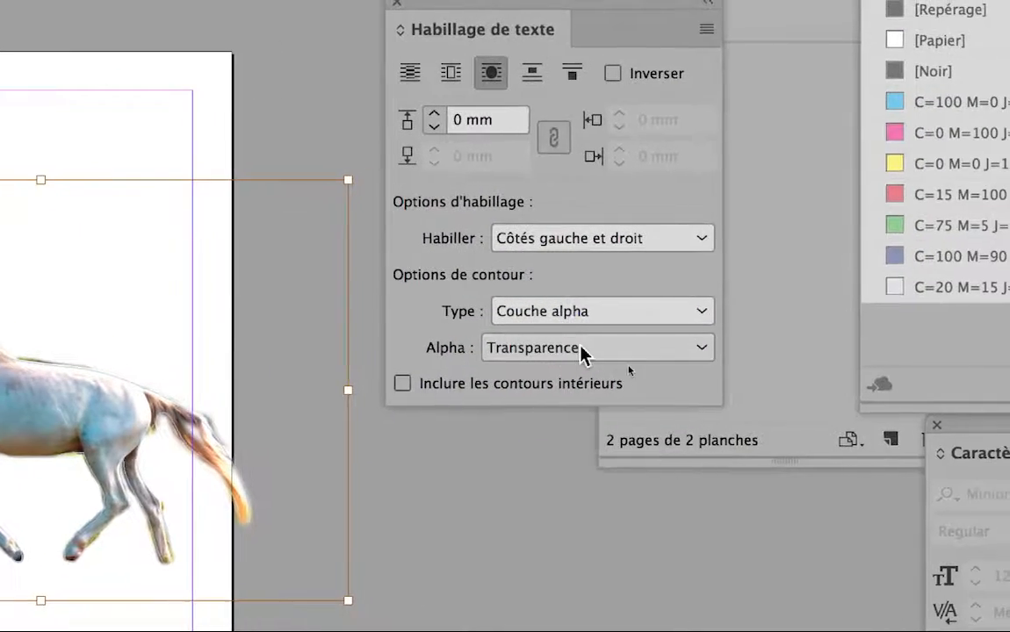
# Examine the available Alpha choices for the contour and keep Transparence.
pyautogui.click(581, 348)
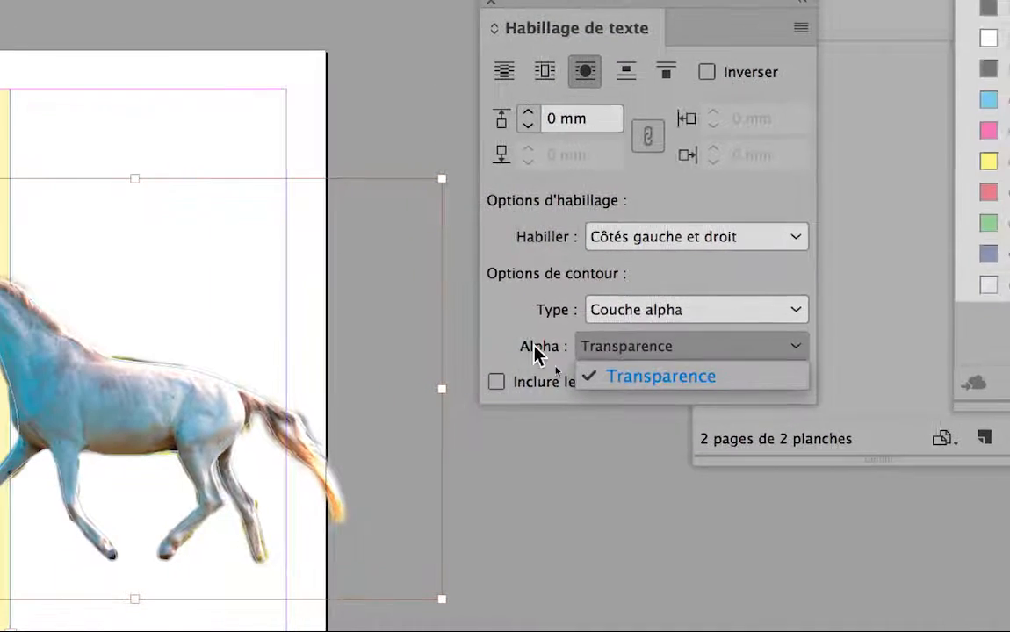
pyautogui.click(414, 351)
pyautogui.click(495, 350)
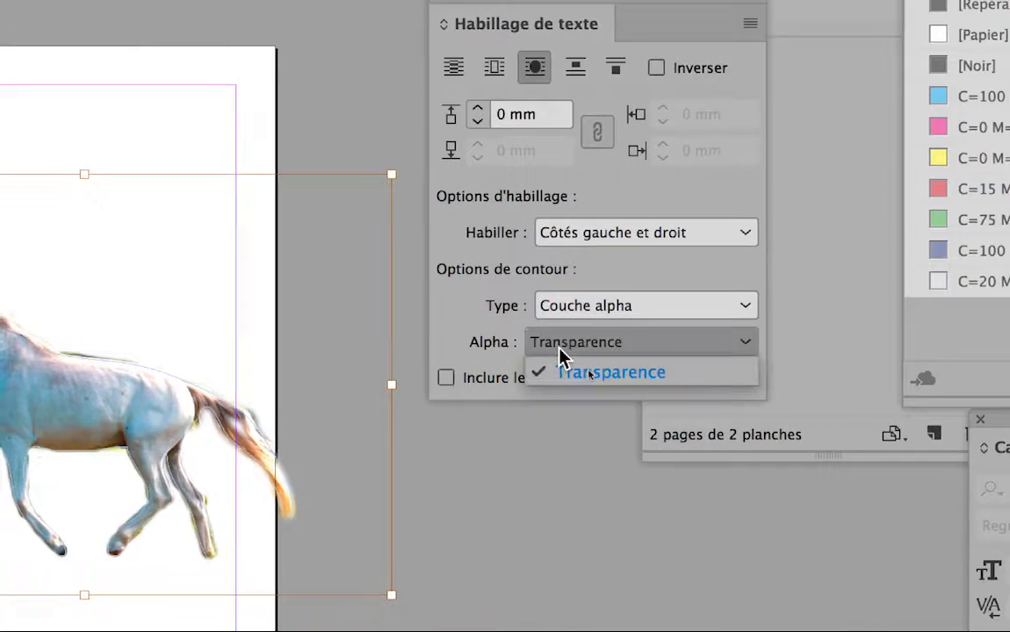
pyautogui.click(494, 350)
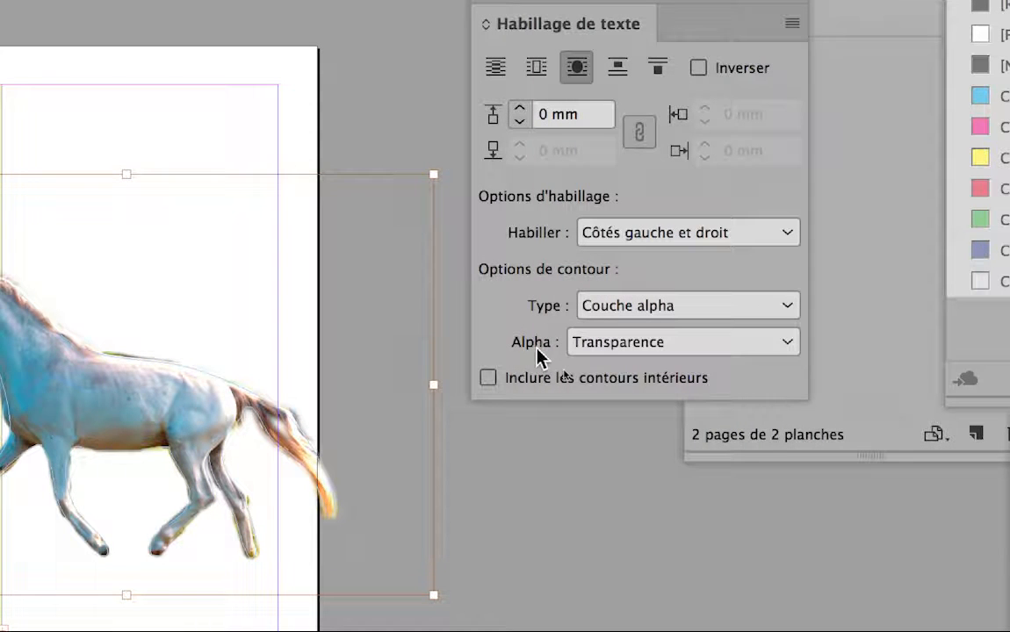
pyautogui.click(595, 347)
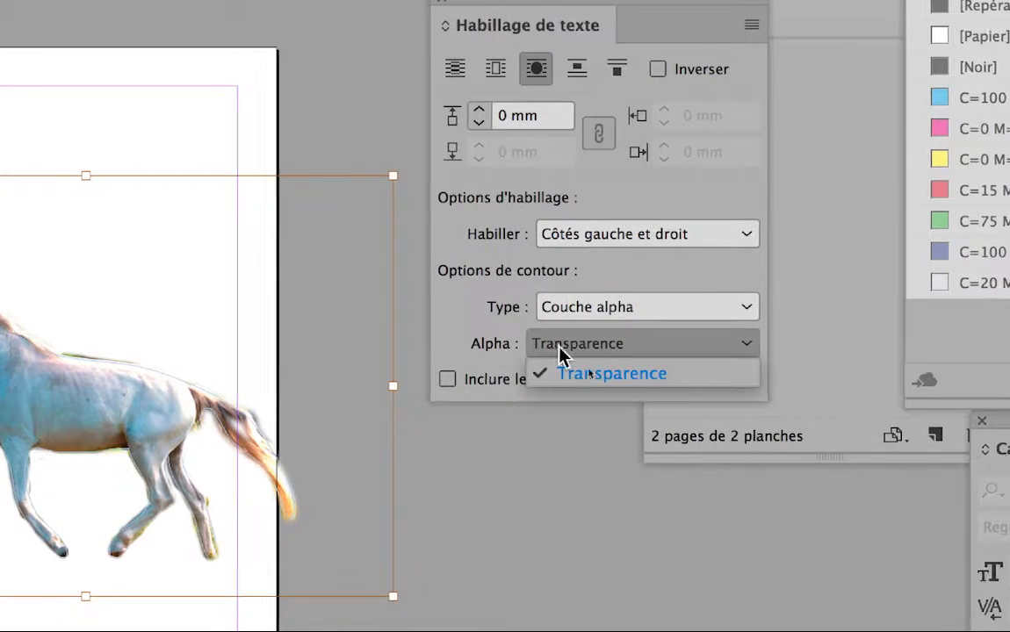
pyautogui.click(531, 344)
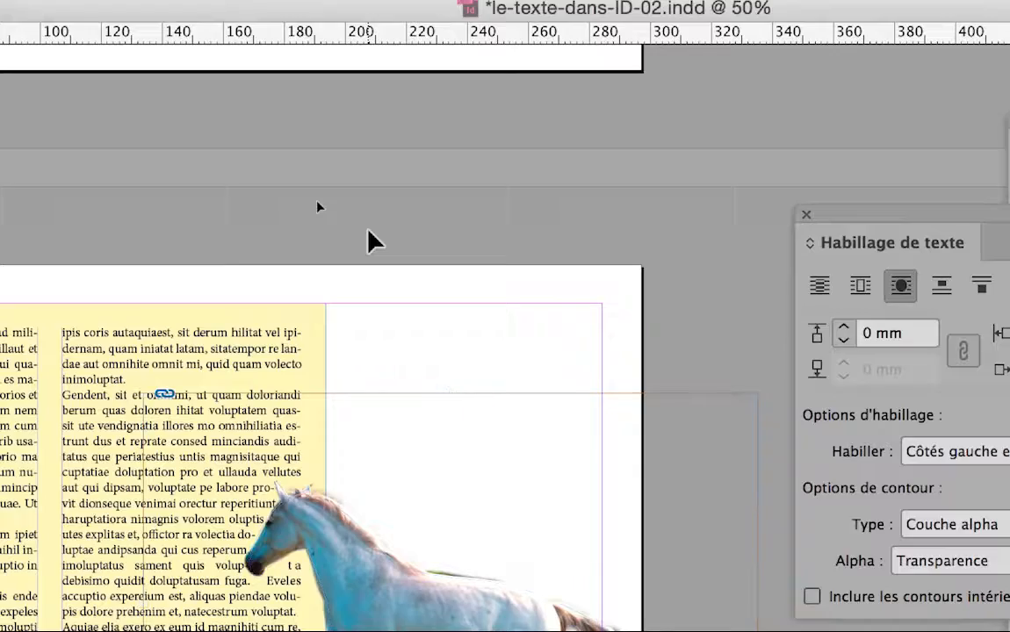
# Deselect and reselect the horse image, then reposition it over the second column with its frame's upper edge just above the page margin.
pyautogui.click(387, 38)
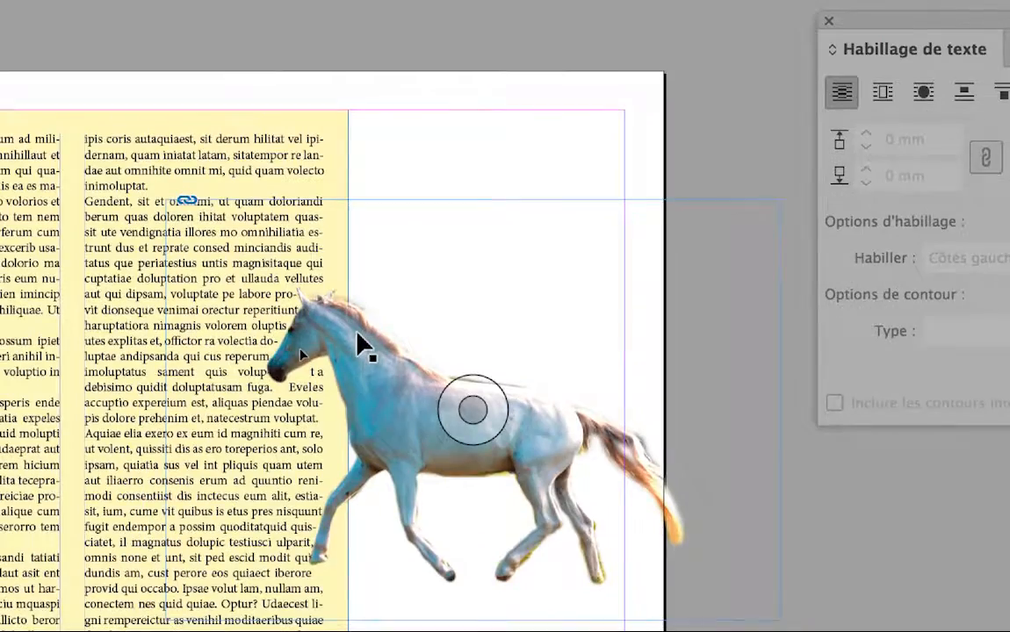
pyautogui.click(352, 553)
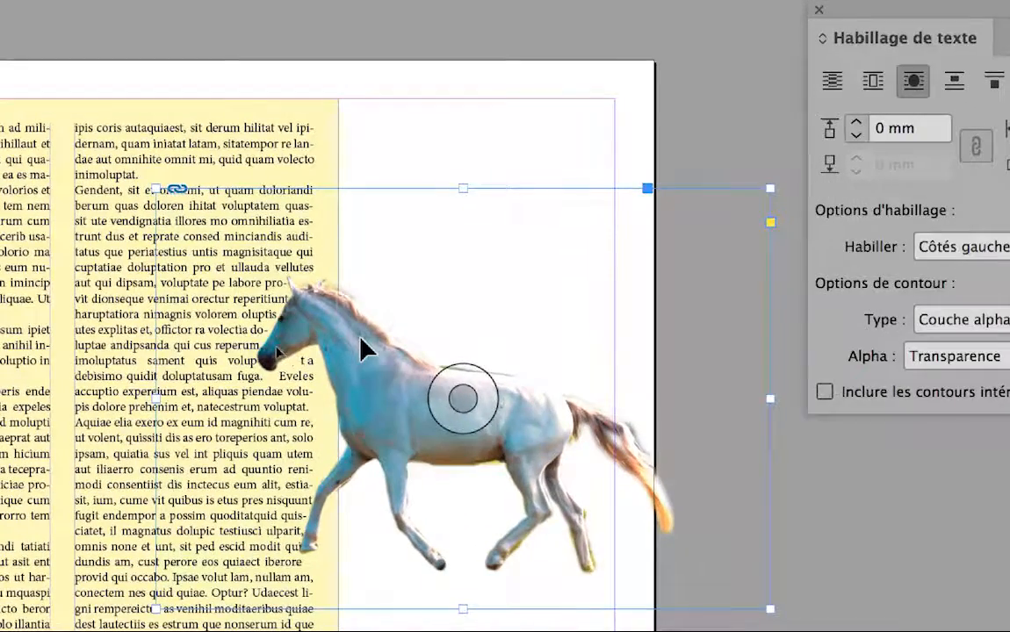
pyautogui.moveTo(361, 348); pyautogui.dragTo(393, 373)
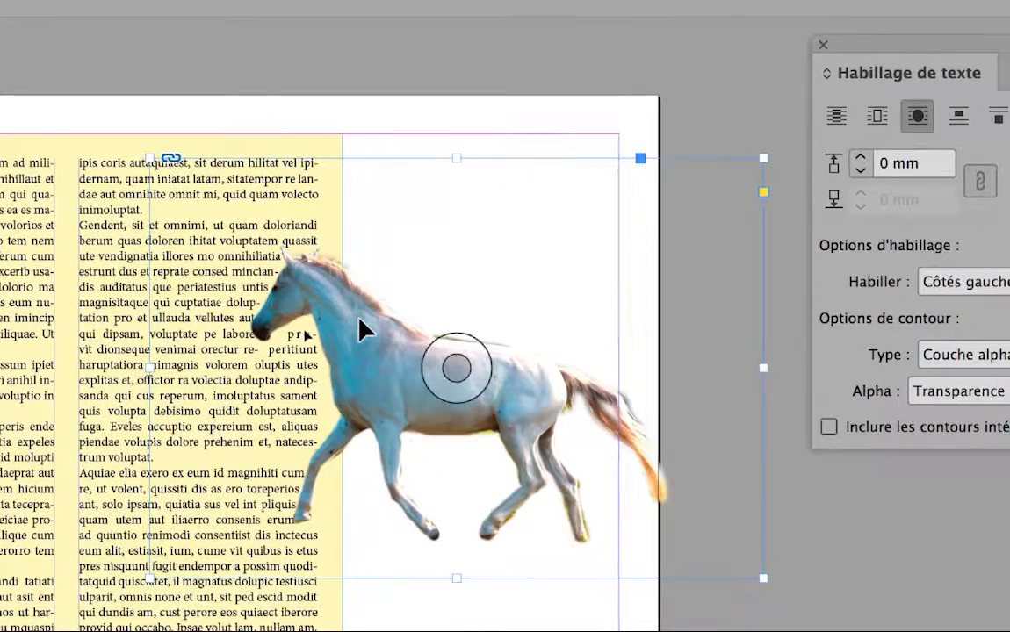
pyautogui.moveTo(364, 332); pyautogui.dragTo(304, 376)
pyautogui.moveTo(338, 335); pyautogui.dragTo(369, 428)
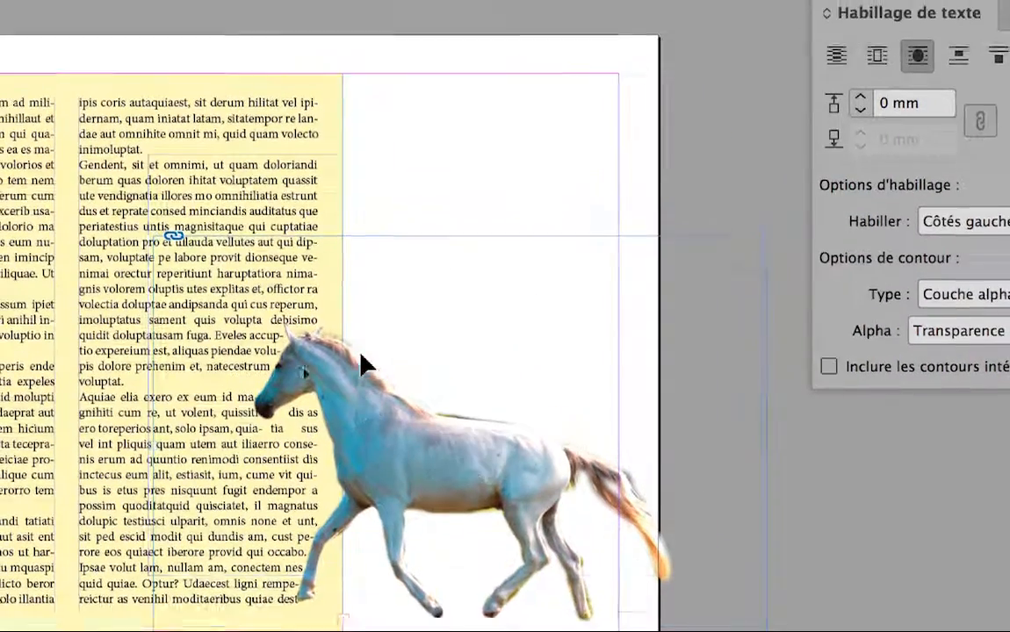
pyautogui.moveTo(360, 356); pyautogui.dragTo(367, 340)
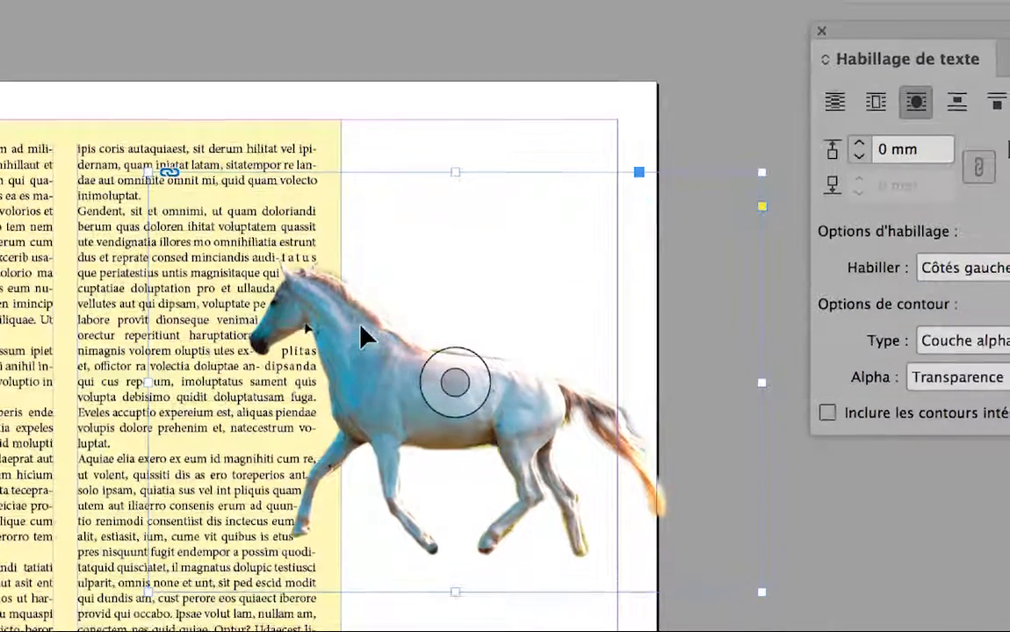
pyautogui.moveTo(360, 334); pyautogui.dragTo(361, 311)
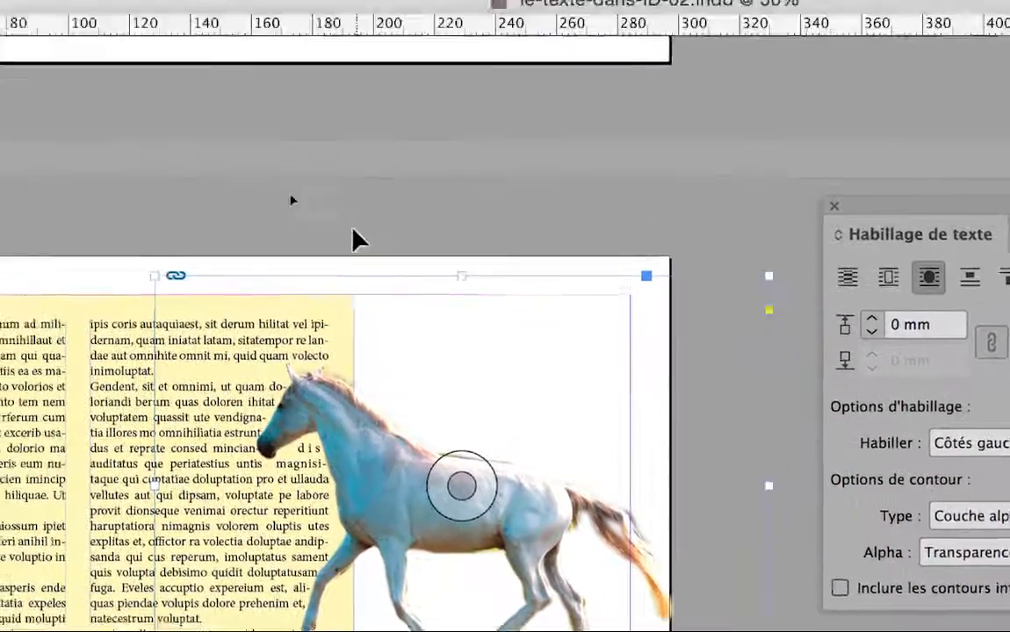